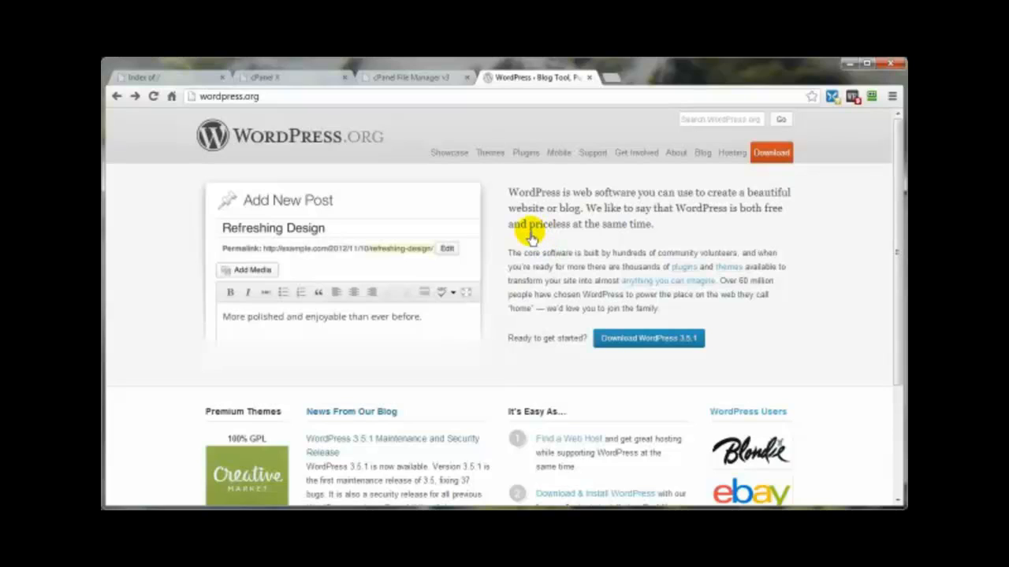
Step: Go to the Download WordPress 3.5.1 page on wordpress.org
left_click(624, 341)
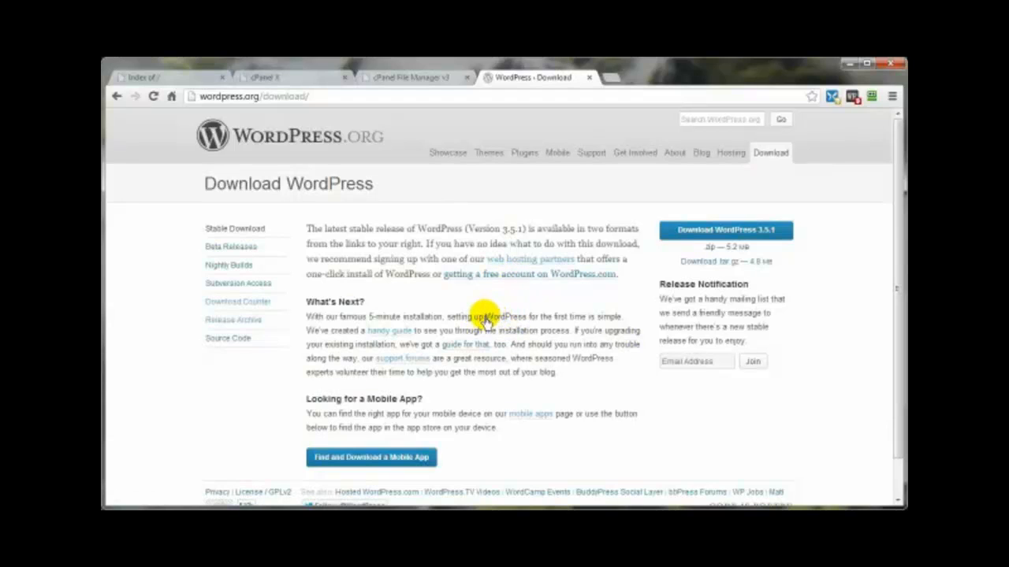
Step: Open the Codex 'Installing WordPress' guide and scroll through its overview and contents
left_click(377, 334)
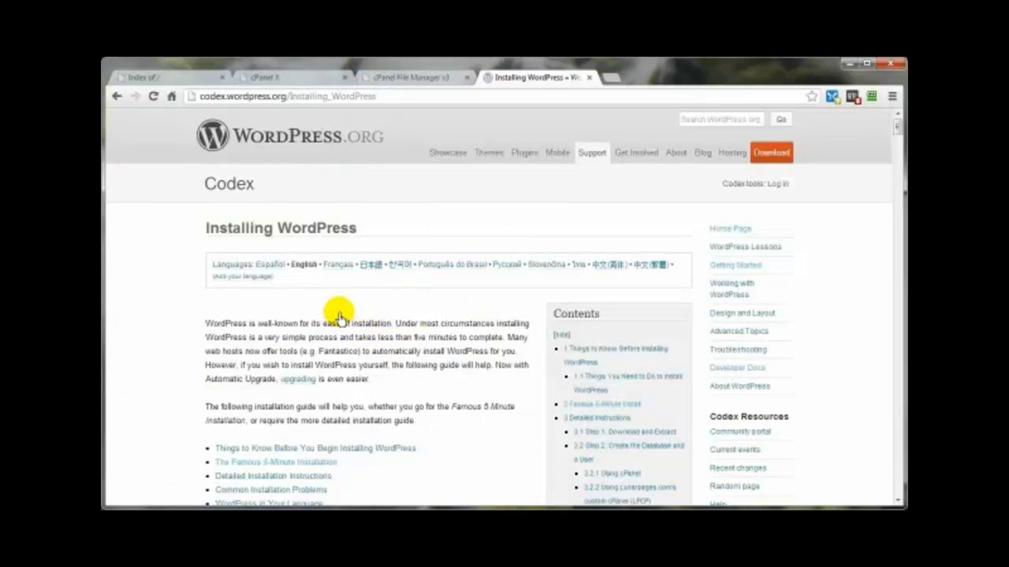
scroll(207, 310, "down", 4)
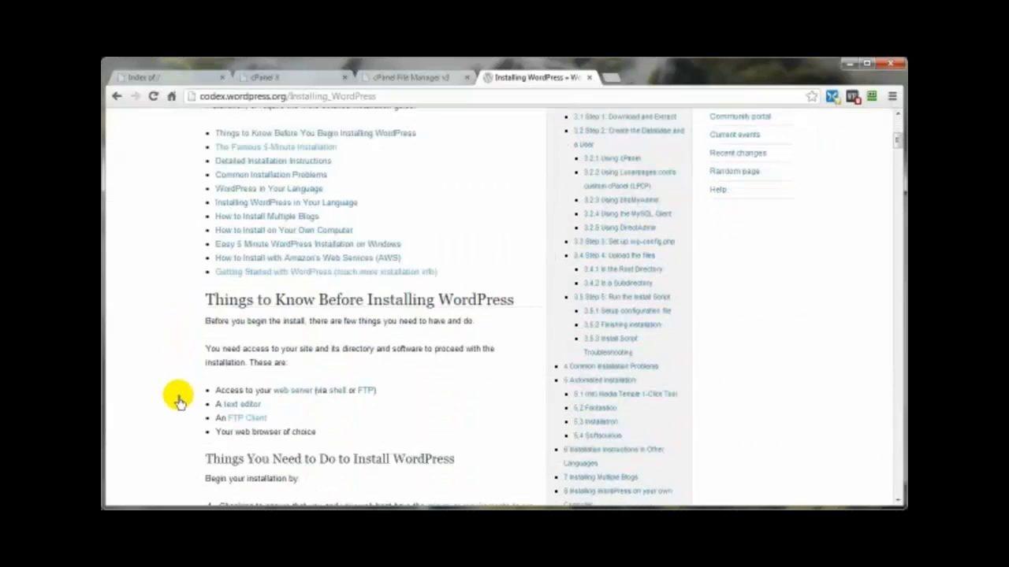
scroll(176, 445, "up", 2)
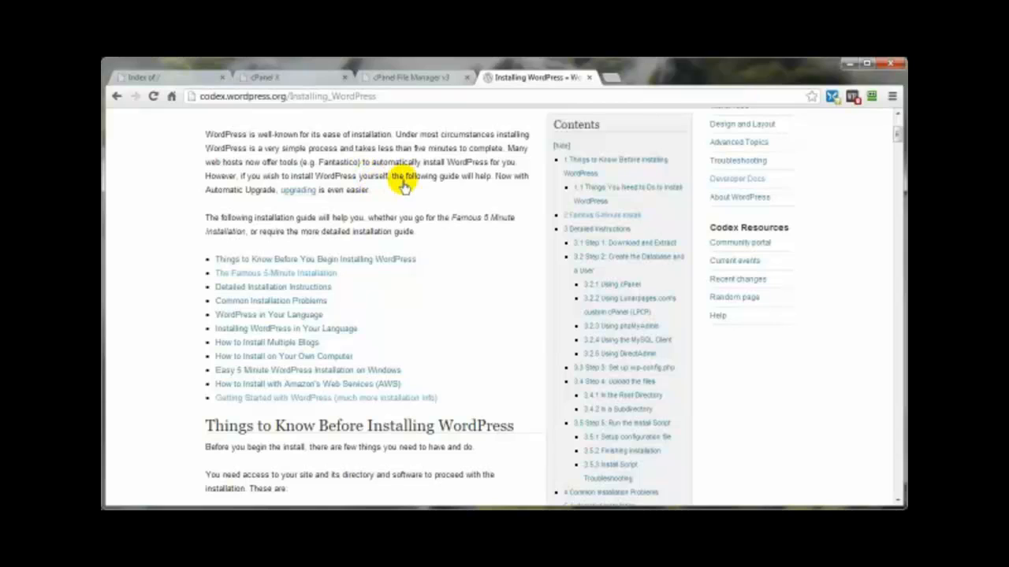
scroll(436, 227, "up", 3)
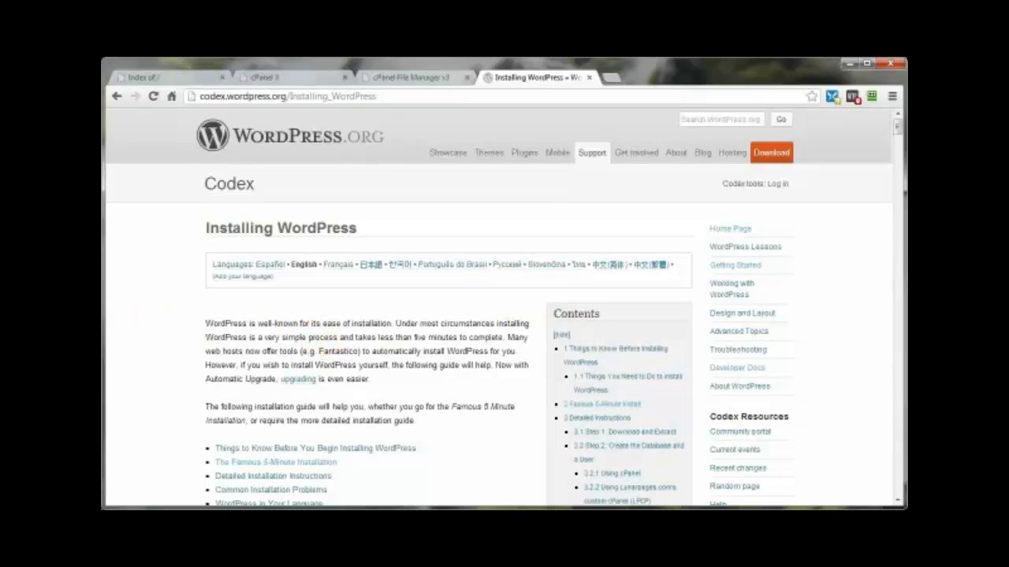
Step: Switch to FileZilla showing the WordPress 3.5.1 files in the remote public_html folder
key("alt+Tab")
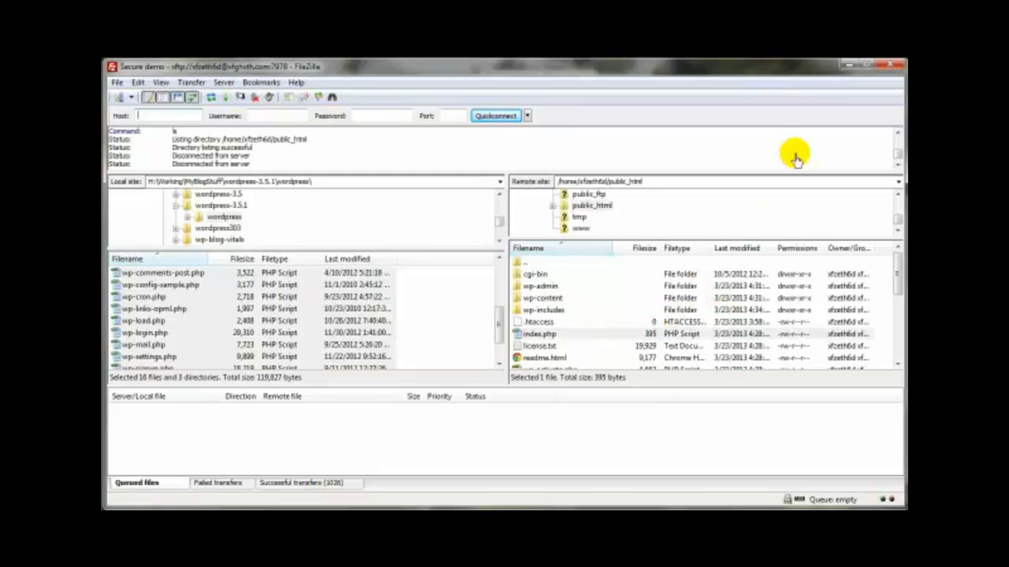
Step: Return to the cPanel X home page, place a five-minute timer, and scroll toward Databases
left_click(845, 71)
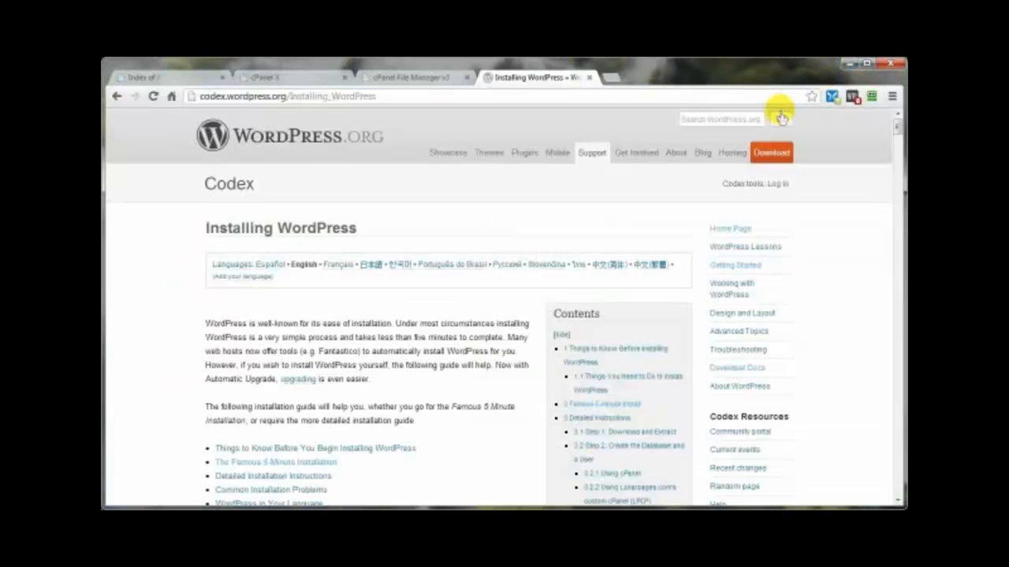
left_click(265, 77)
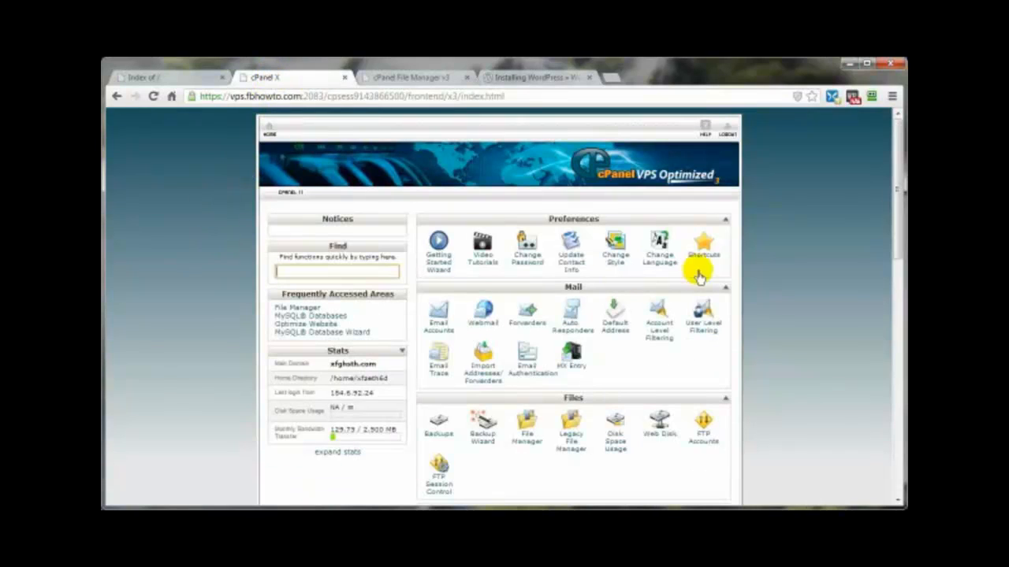
left_click_drag(700, 41, 709, 79)
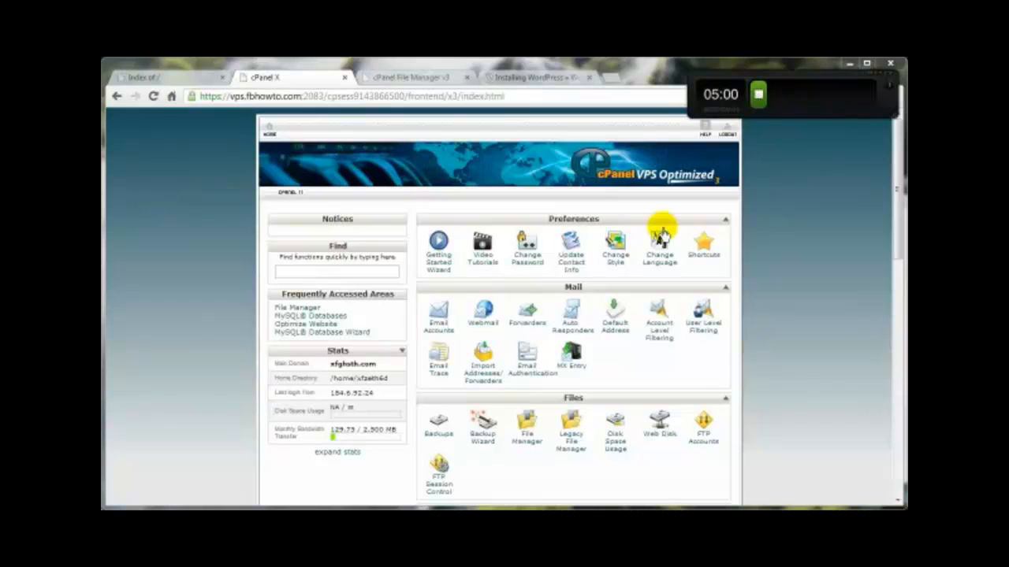
scroll(792, 383, "down", 2)
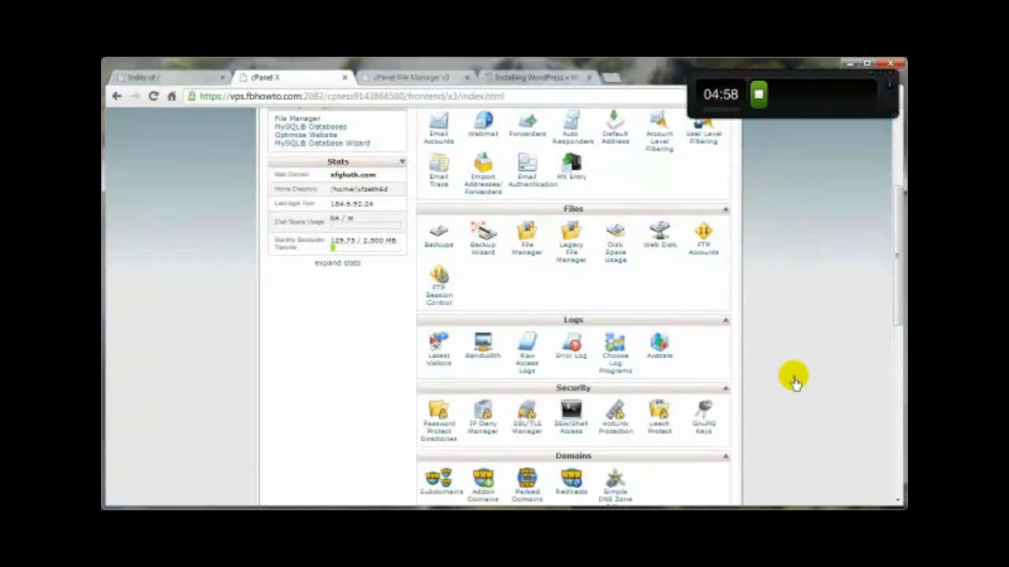
scroll(793, 383, "down", 3)
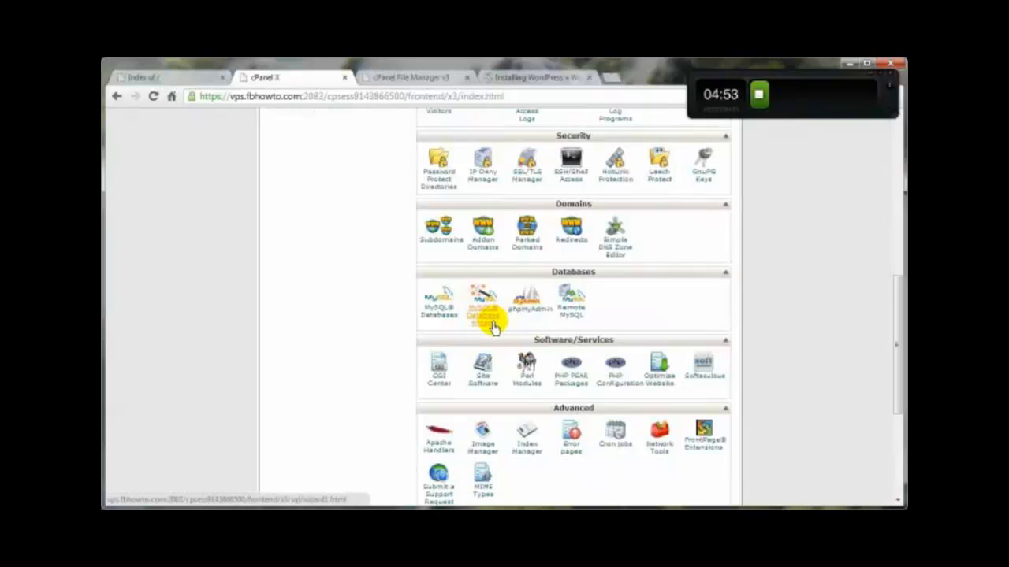
Step: Create a new MySQL database named dtester in MySQL Databases
left_click(435, 318)
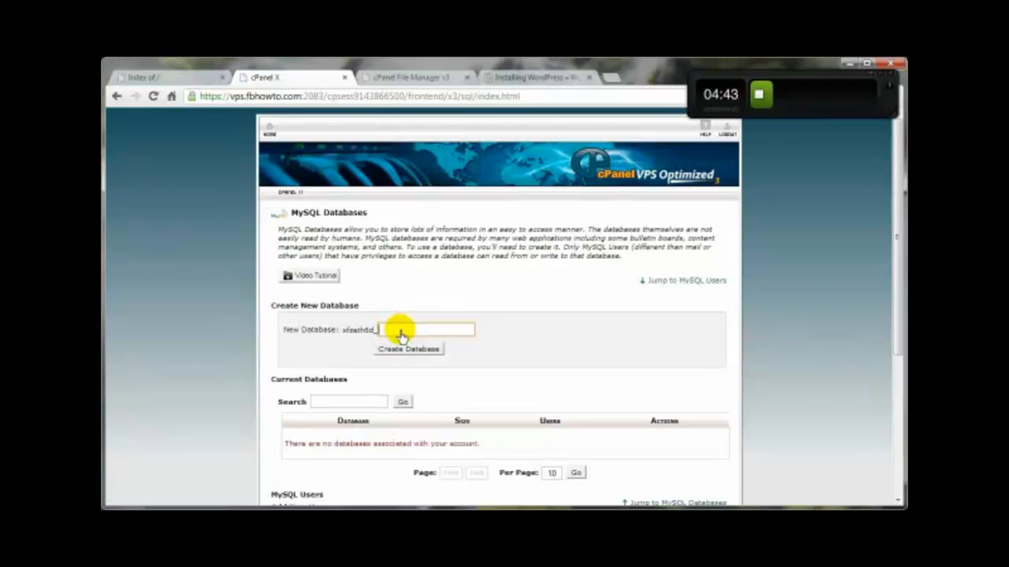
type("baster")
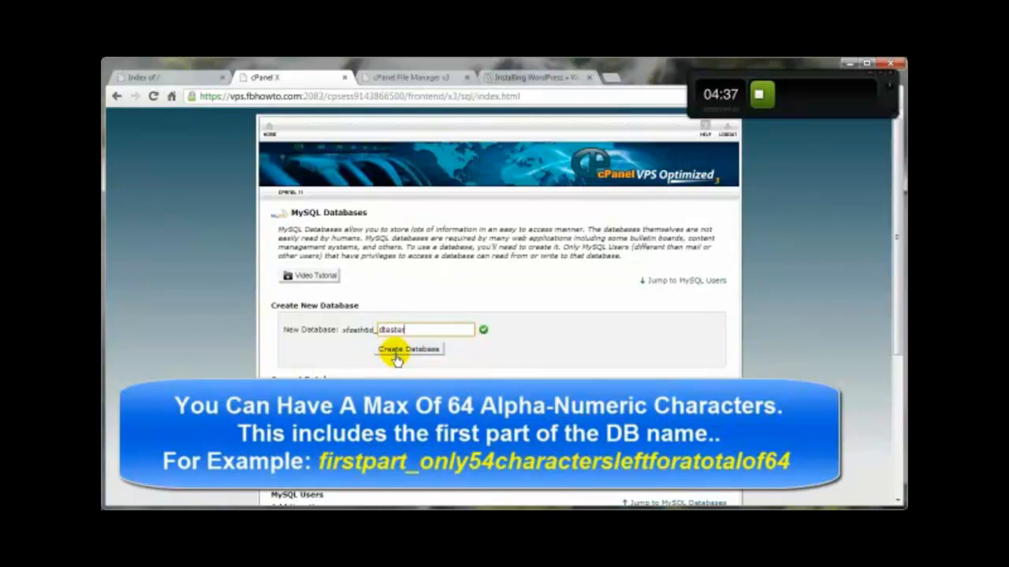
left_click(391, 356)
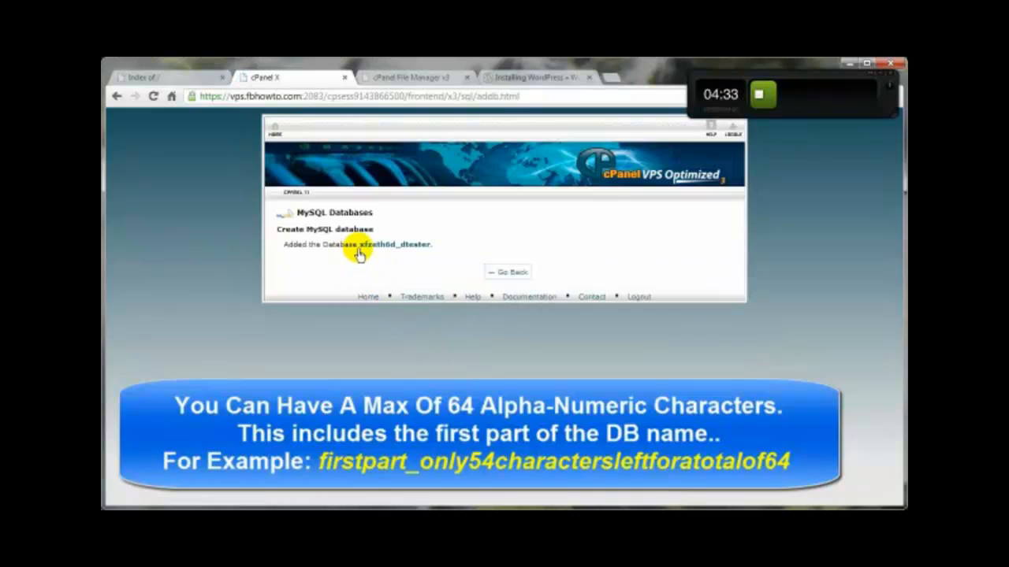
Step: Copy the new _dtester database's full name and go back before switching to Notepad
left_click_drag(359, 246, 411, 247)
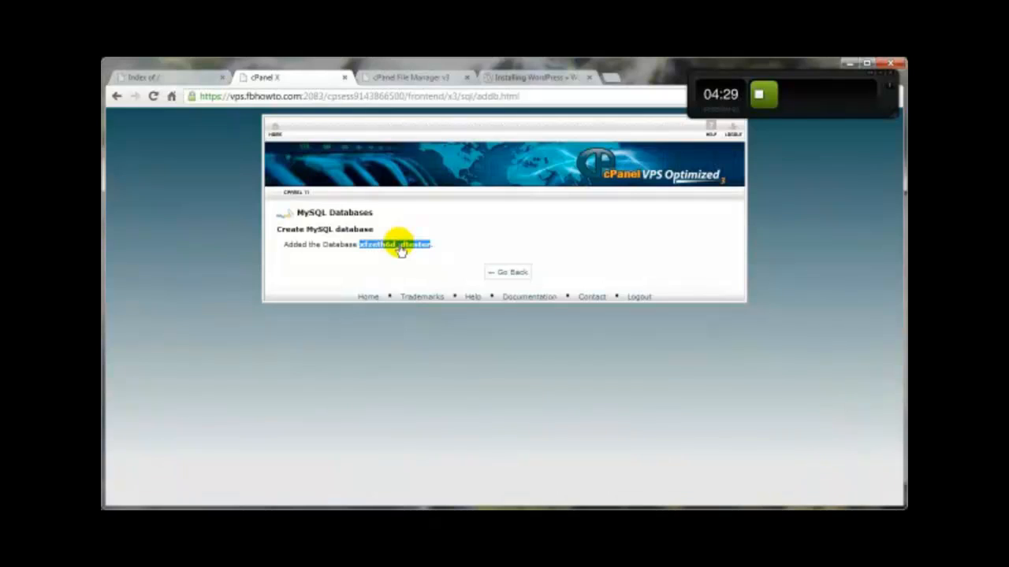
right_click(400, 249)
left_click(429, 252)
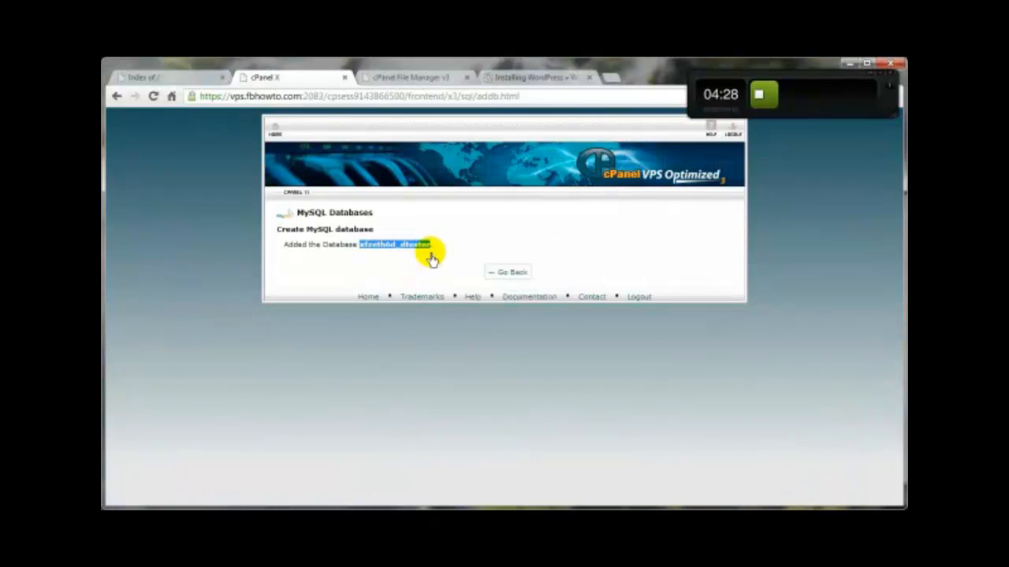
left_click(508, 273)
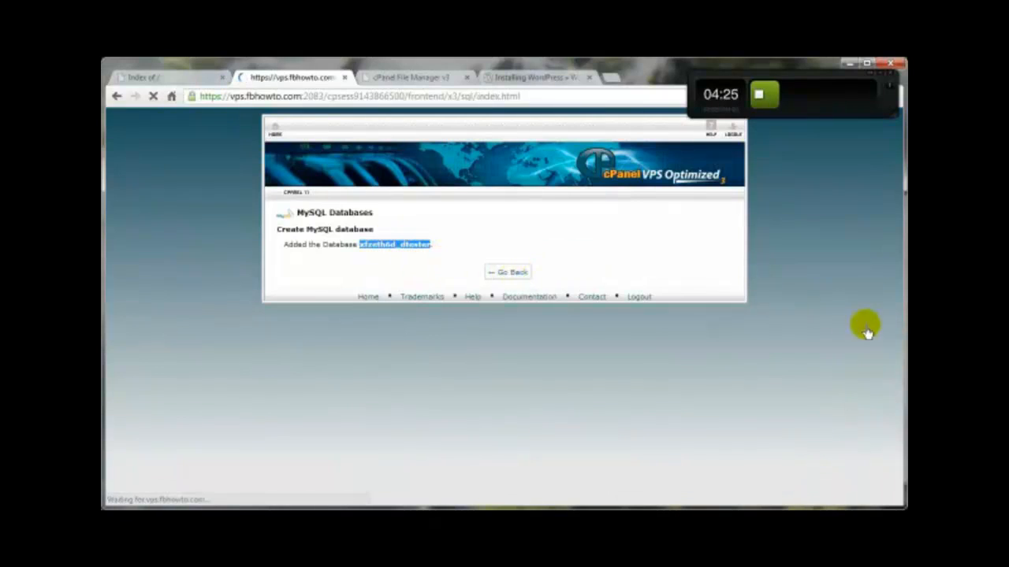
key("alt+Tab")
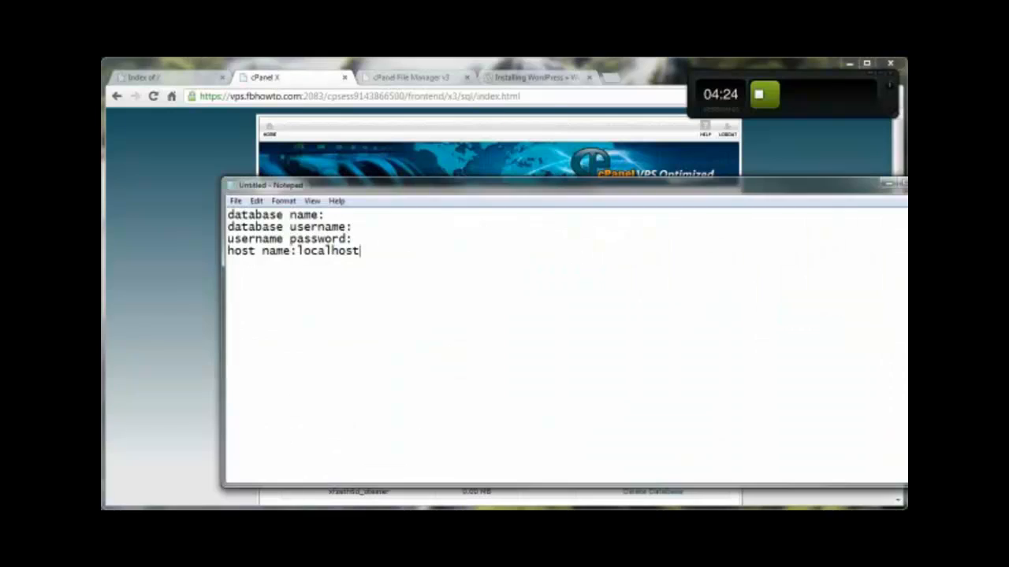
Step: Paste the _dtester name after both the database name and database username labels
right_click(330, 217)
left_click(364, 271)
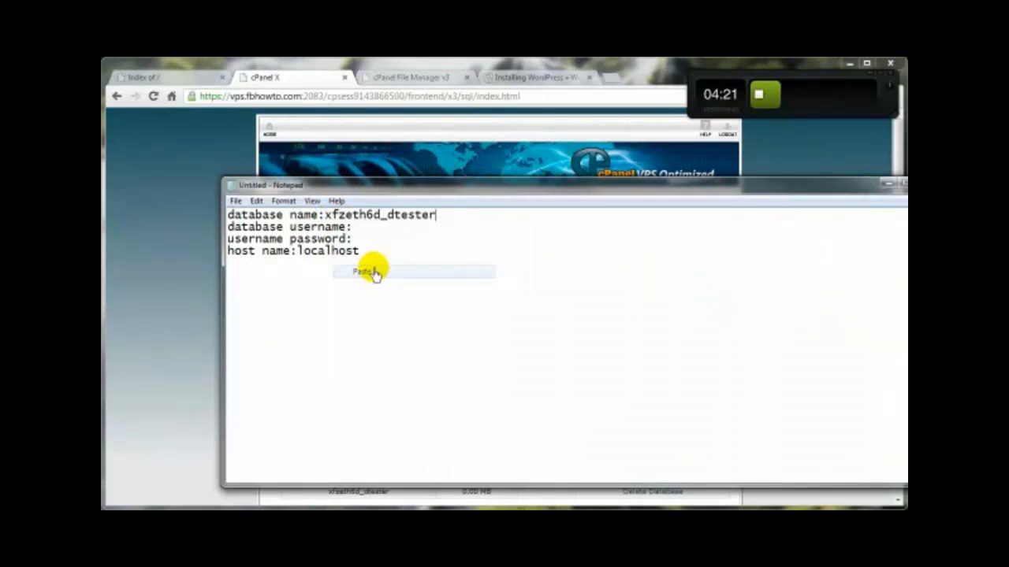
right_click(360, 229)
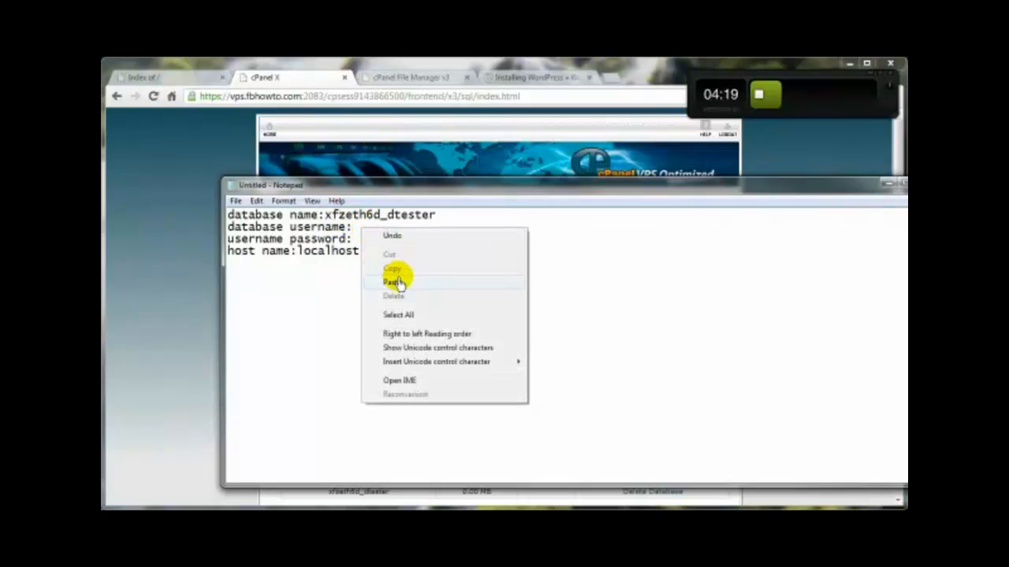
left_click(394, 283)
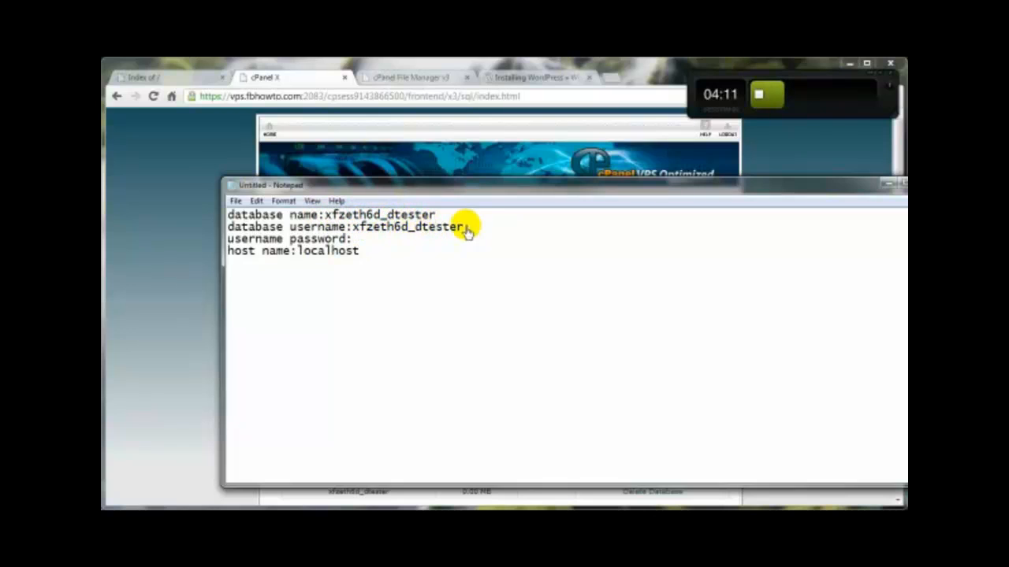
Step: Return to cPanel and scroll down to the Add New User section
left_click(175, 162)
scroll(518, 370, "down", 2)
scroll(519, 371, "down", 2)
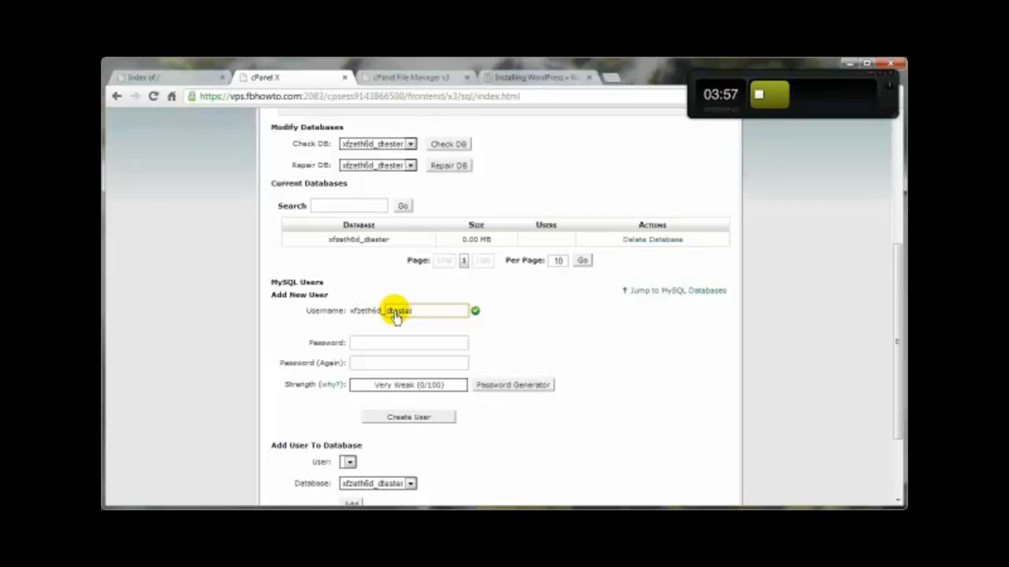
Step: Generate a very strong password with Password Generator and copy it
left_click(499, 387)
left_click_drag(507, 273, 397, 272)
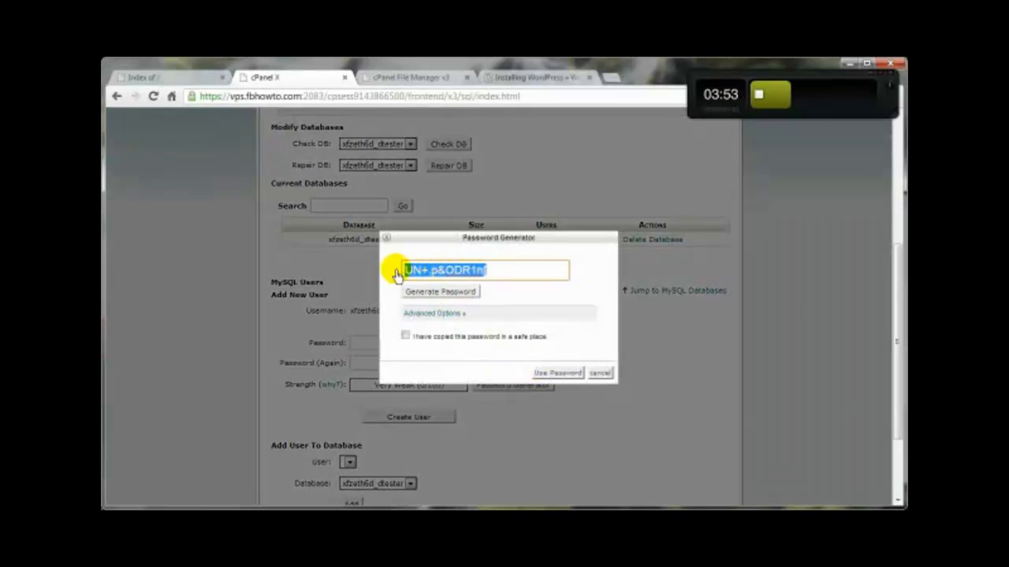
right_click(433, 277)
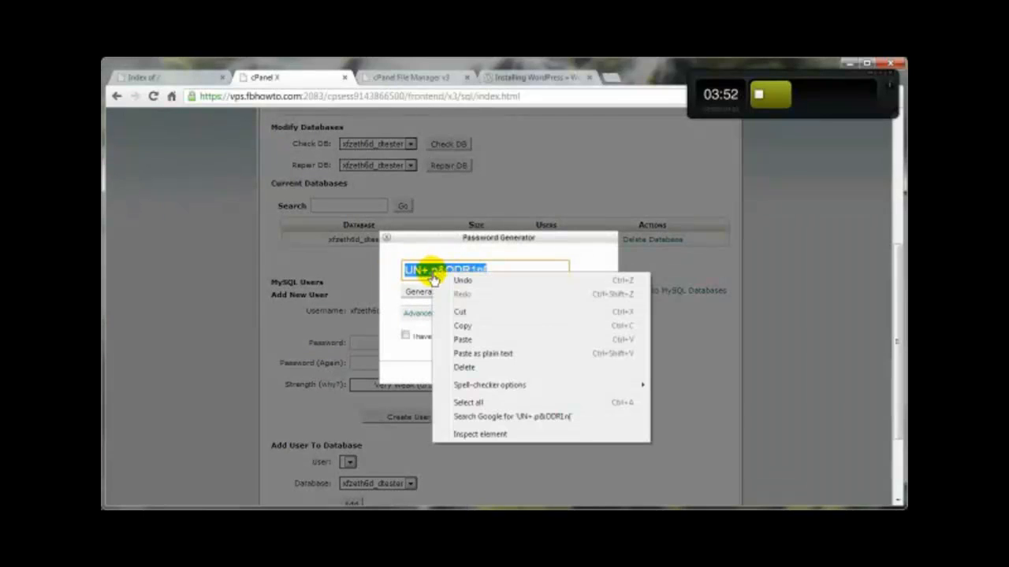
left_click(465, 326)
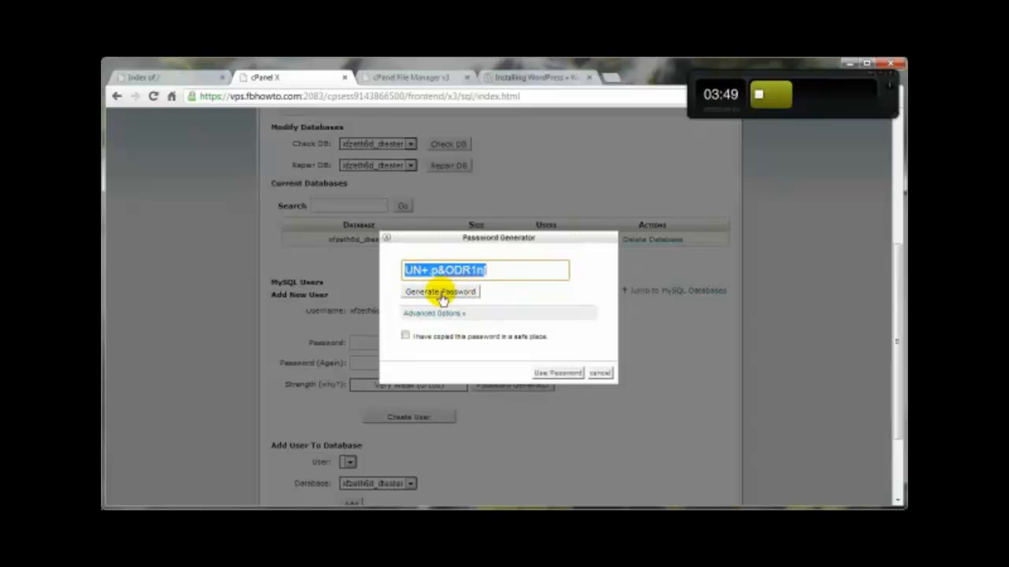
Step: Create the dtester MySQL user with the generated password, declining the password-manager prompt
left_click(404, 337)
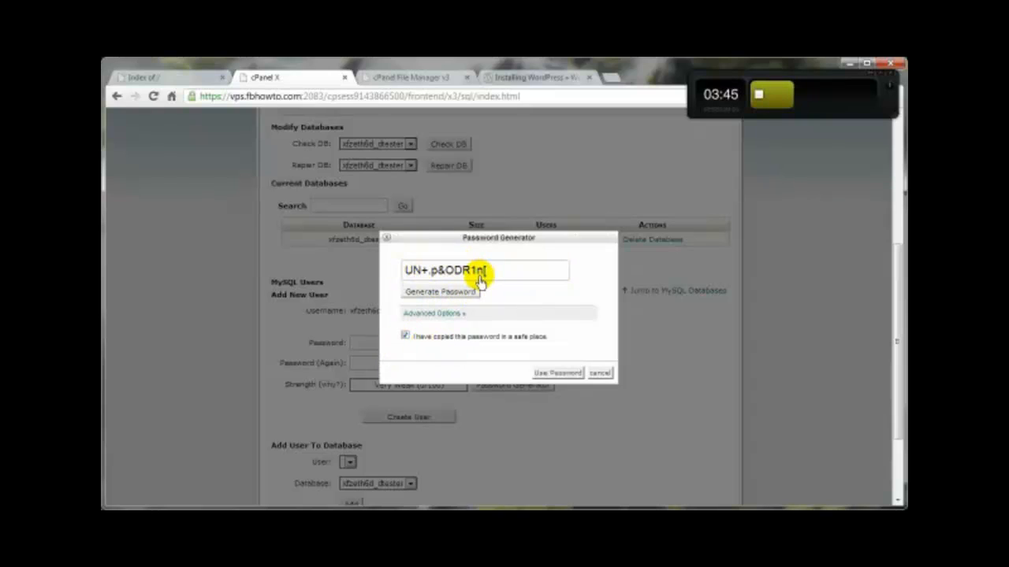
left_click(552, 373)
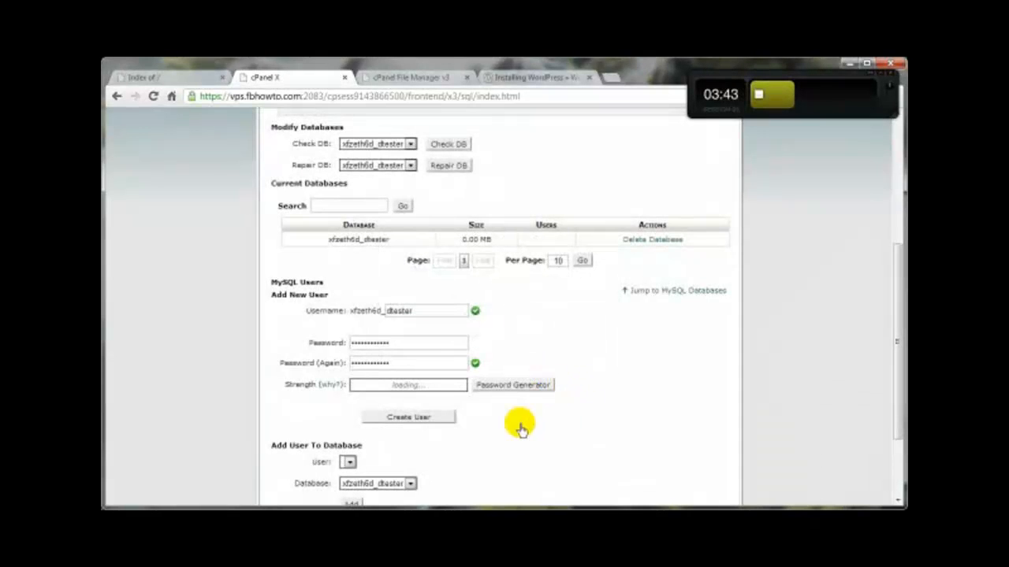
left_click(394, 424)
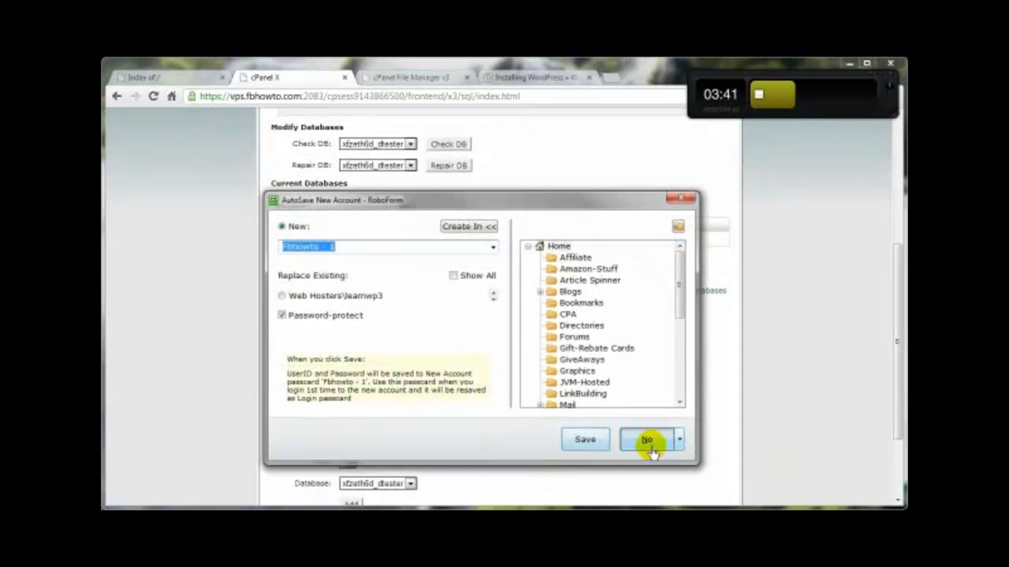
left_click(648, 440)
left_click(418, 426)
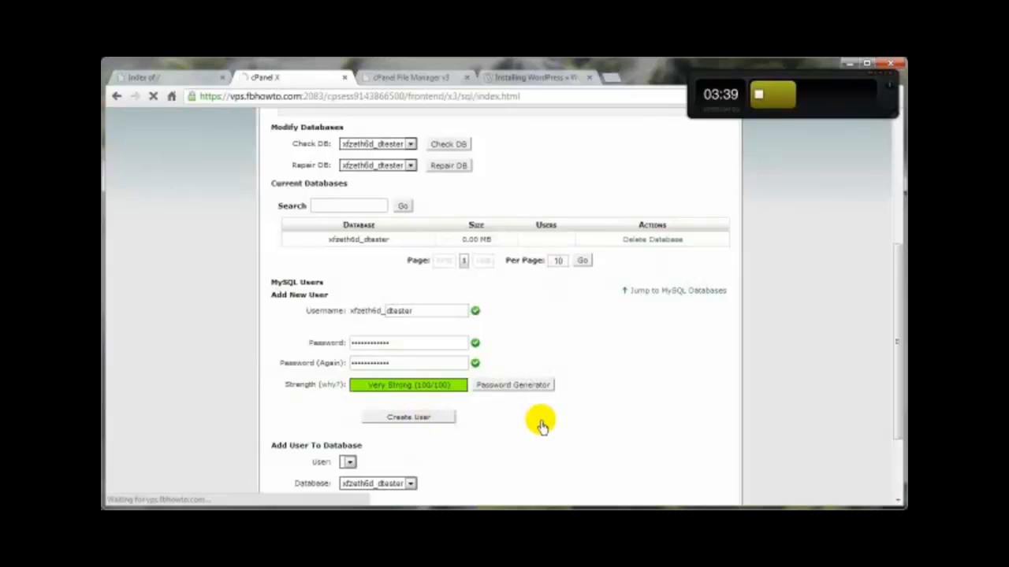
left_click_drag(513, 257, 470, 262)
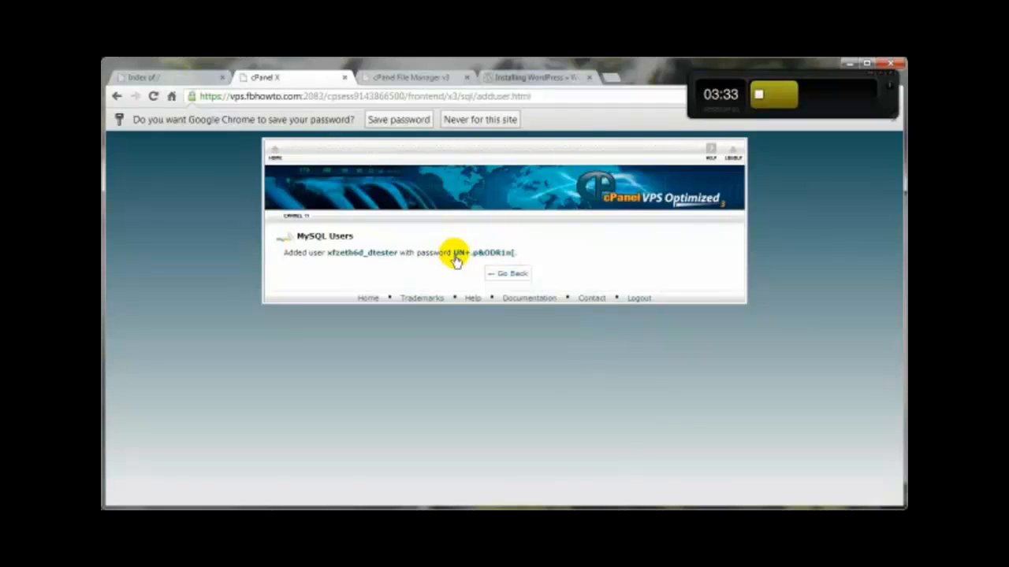
Step: Copy the user's password into the notes after 'username password:', then return to MySQL Databases
left_click_drag(455, 260, 513, 257)
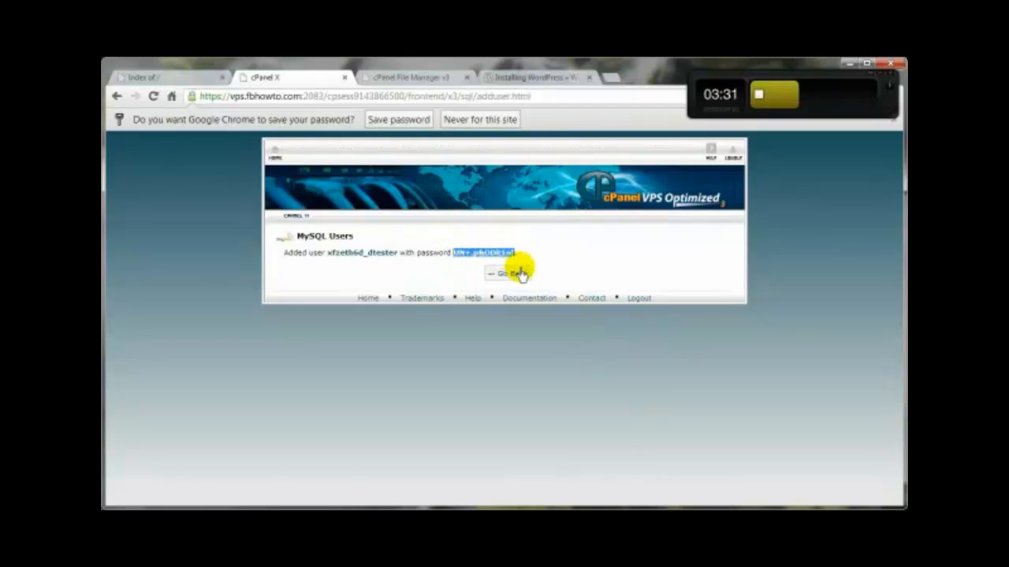
right_click(490, 259)
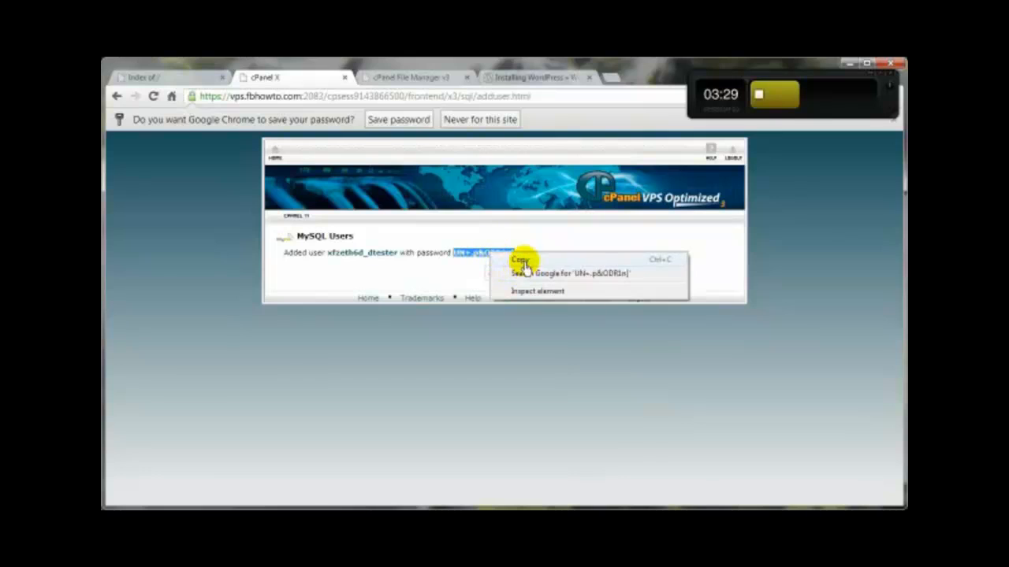
left_click(523, 264)
key("alt+Tab")
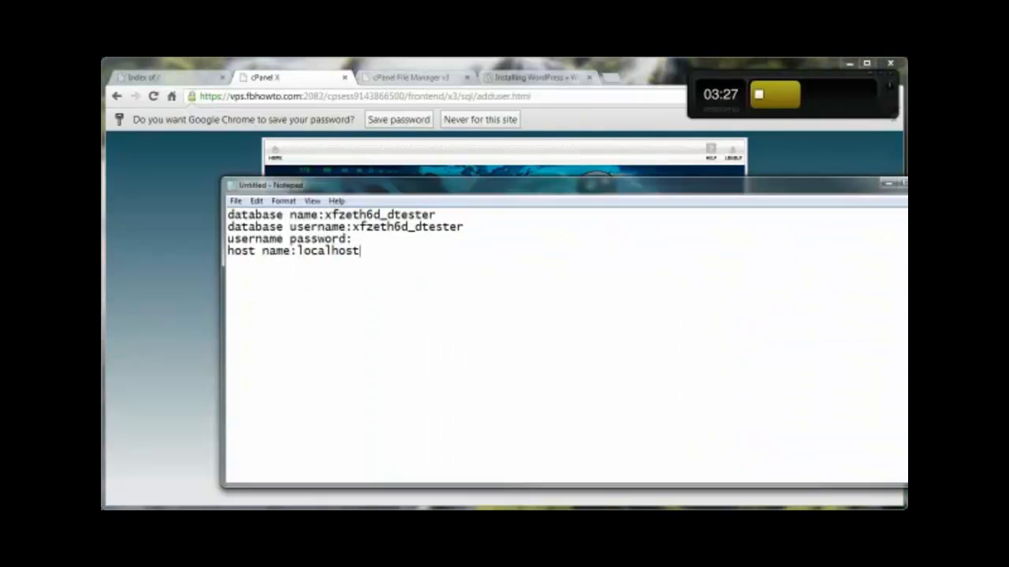
right_click(357, 241)
left_click(388, 293)
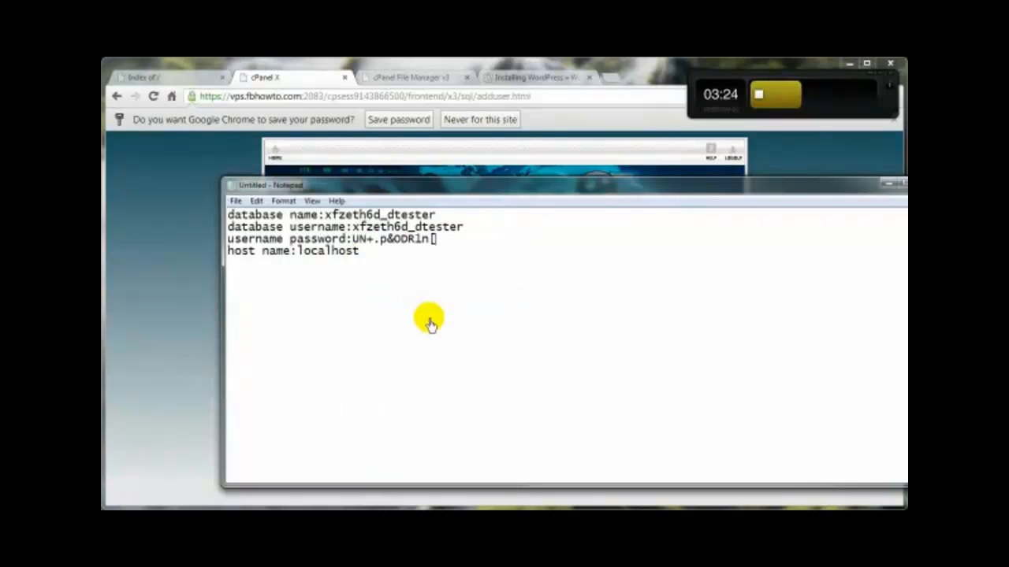
left_click(135, 266)
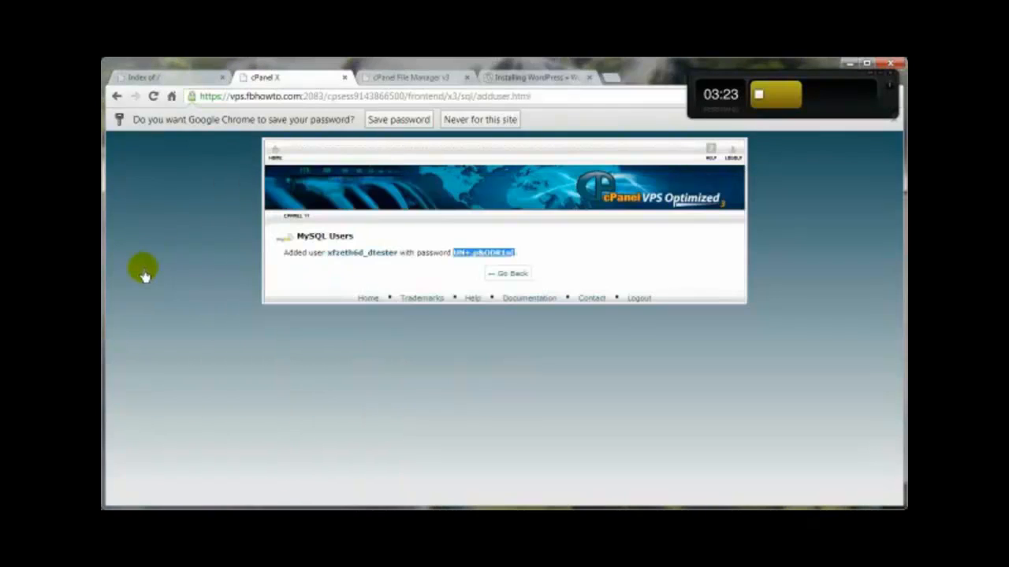
left_click(509, 276)
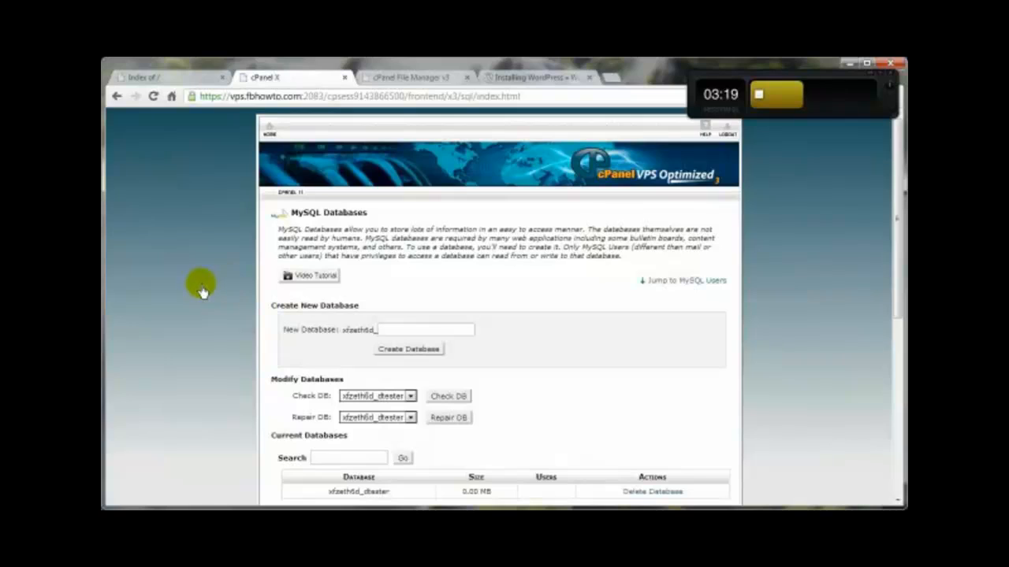
Step: Add the dtester user to the dtester database with ALL PRIVILEGES
scroll(201, 292, "down", 3)
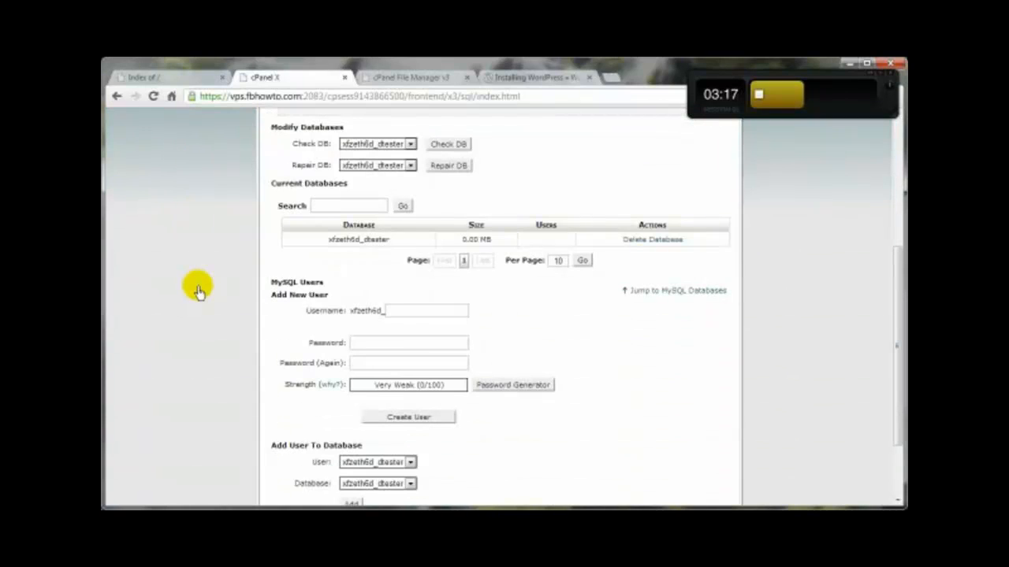
scroll(197, 290, "down", 1)
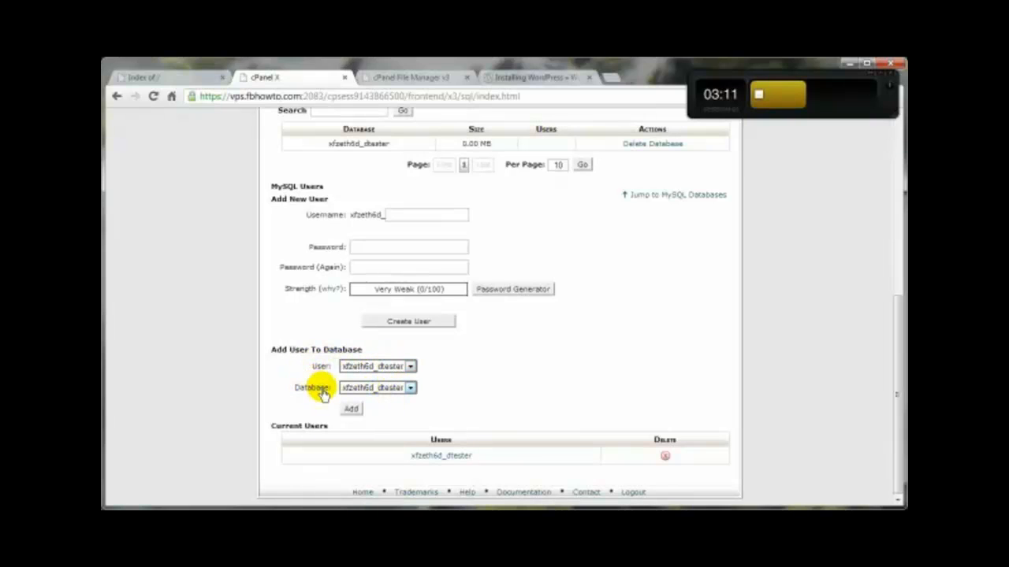
left_click(351, 411)
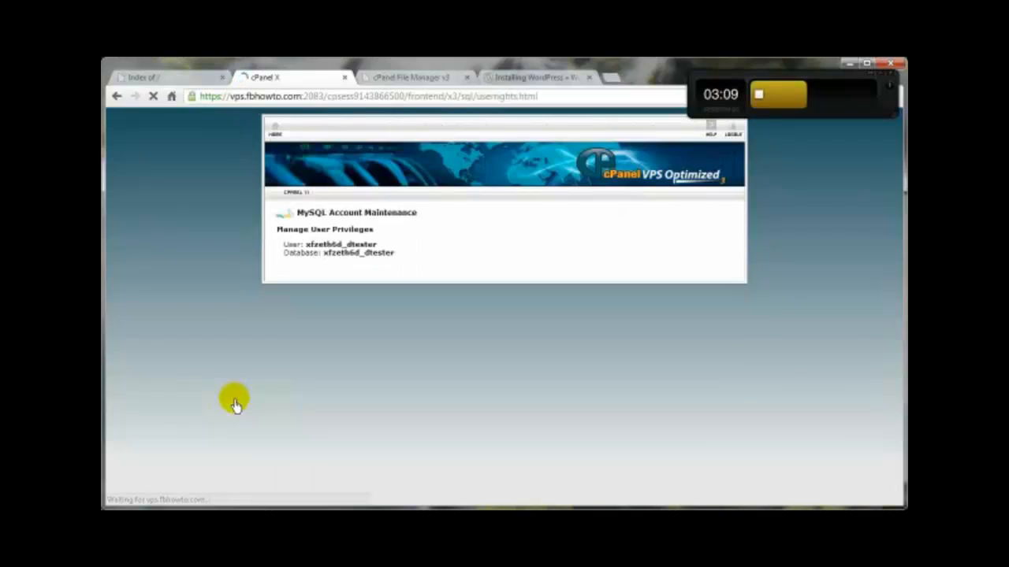
left_click(403, 282)
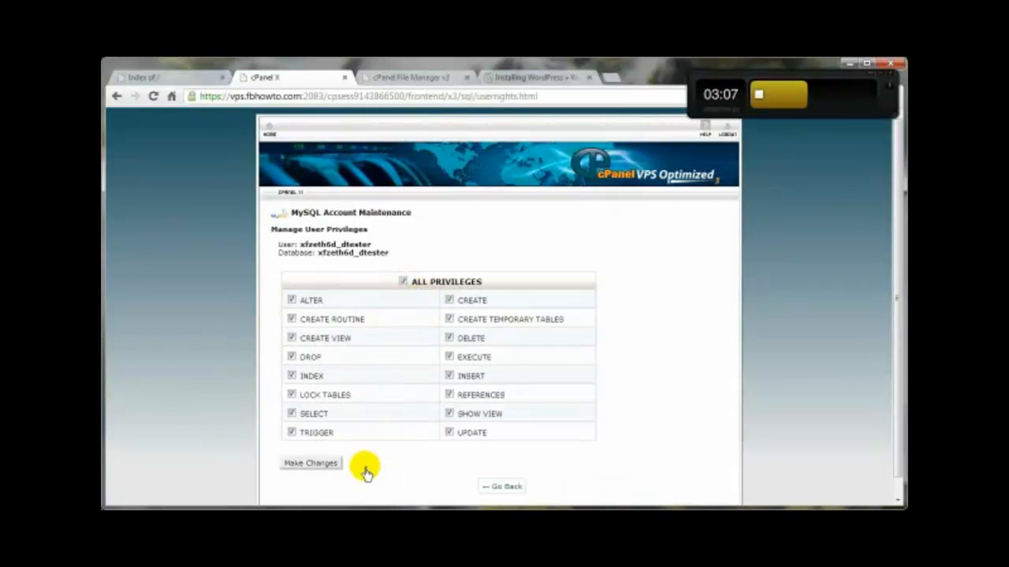
left_click(304, 466)
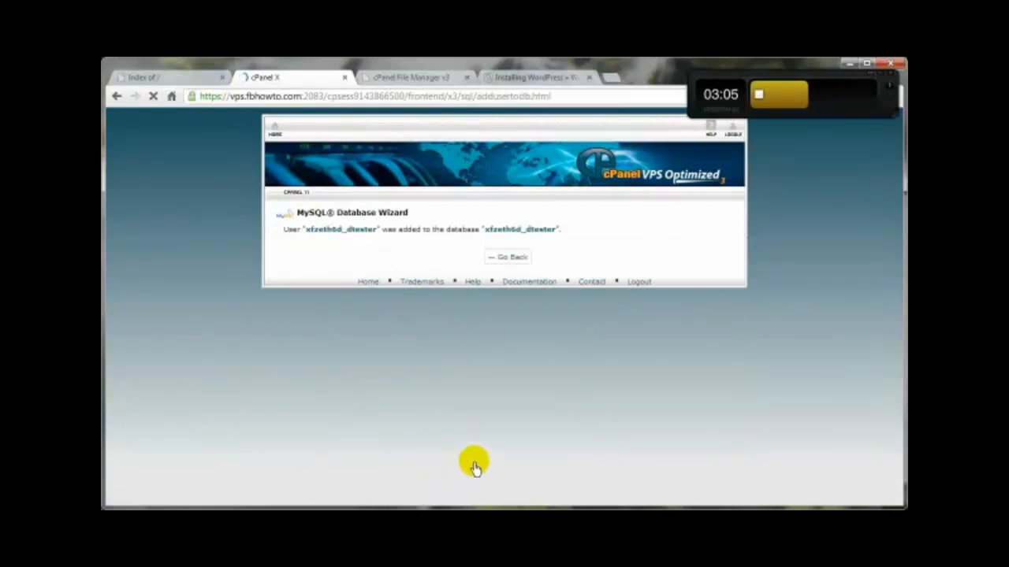
Step: Return to the cPanel home page and switch to the public_html file listing
left_click(502, 260)
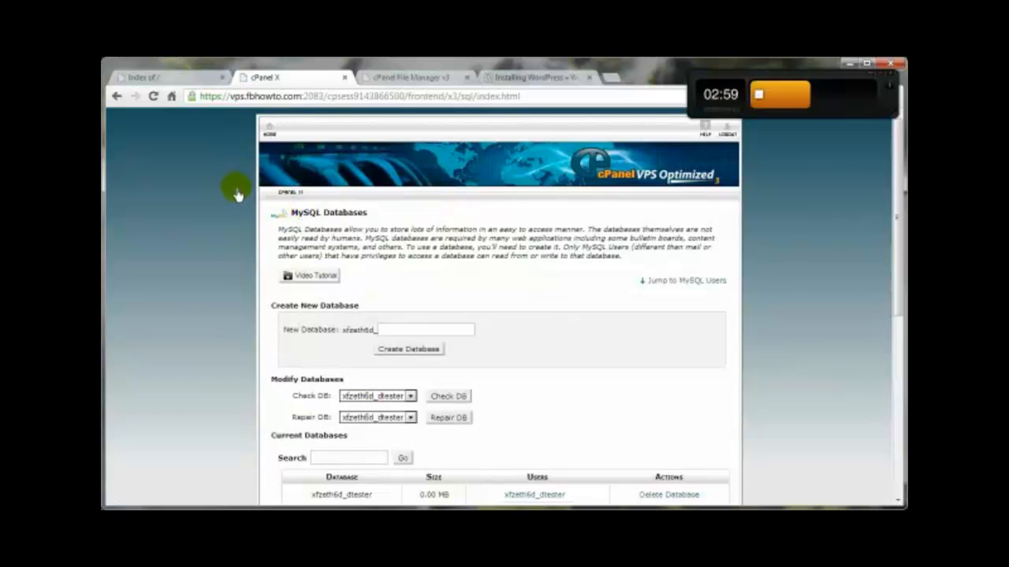
left_click(269, 139)
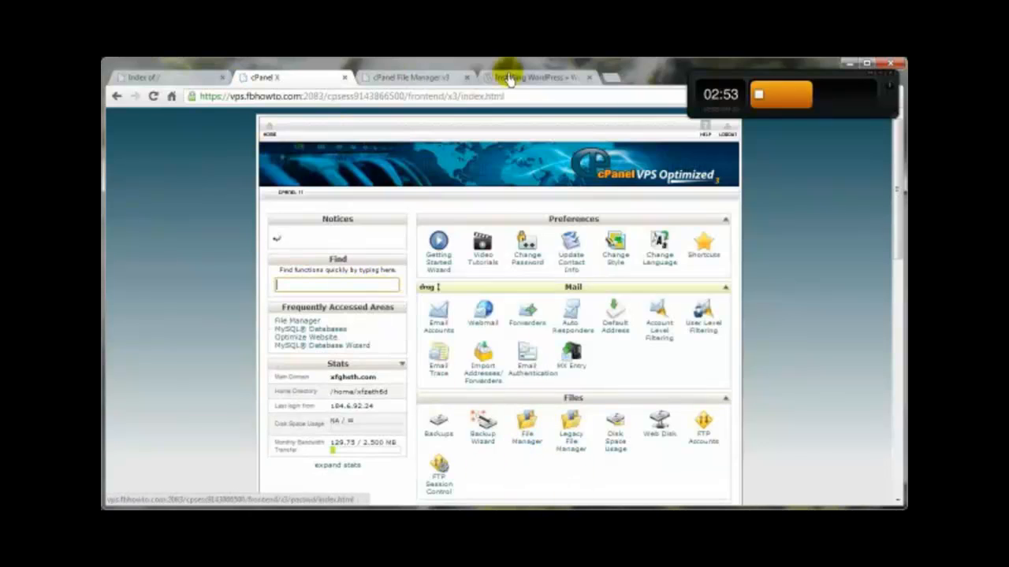
left_click(406, 79)
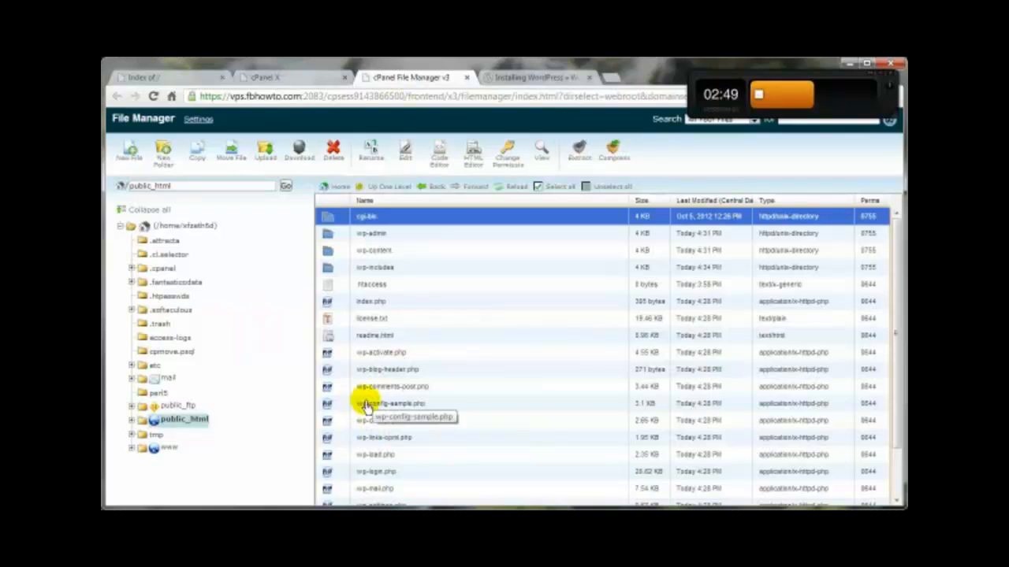
Step: Open wp-config-sample.php in the Code Editor, scroll through its keys and salts, then close it
left_click(337, 405)
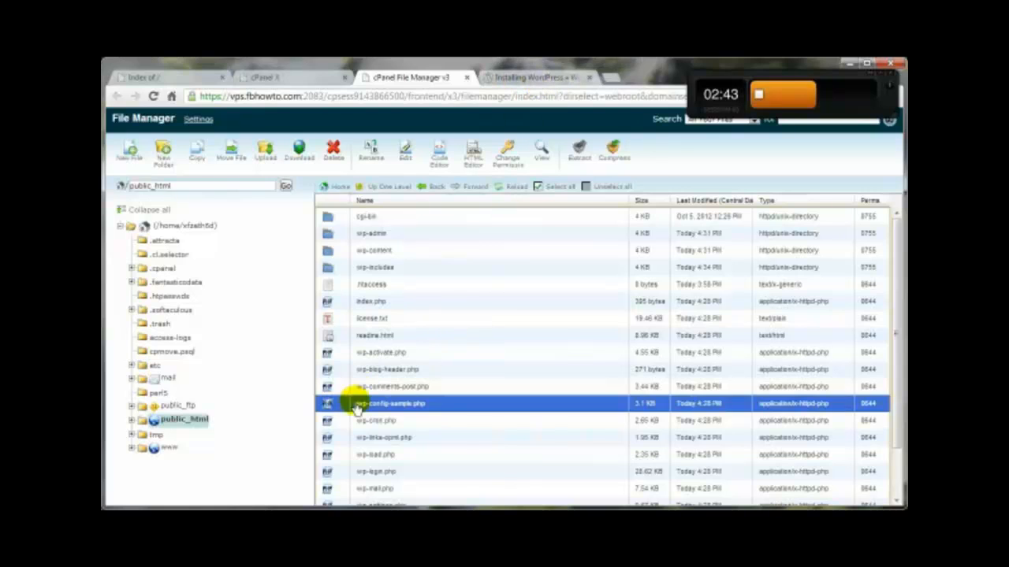
left_click_drag(373, 408, 403, 410)
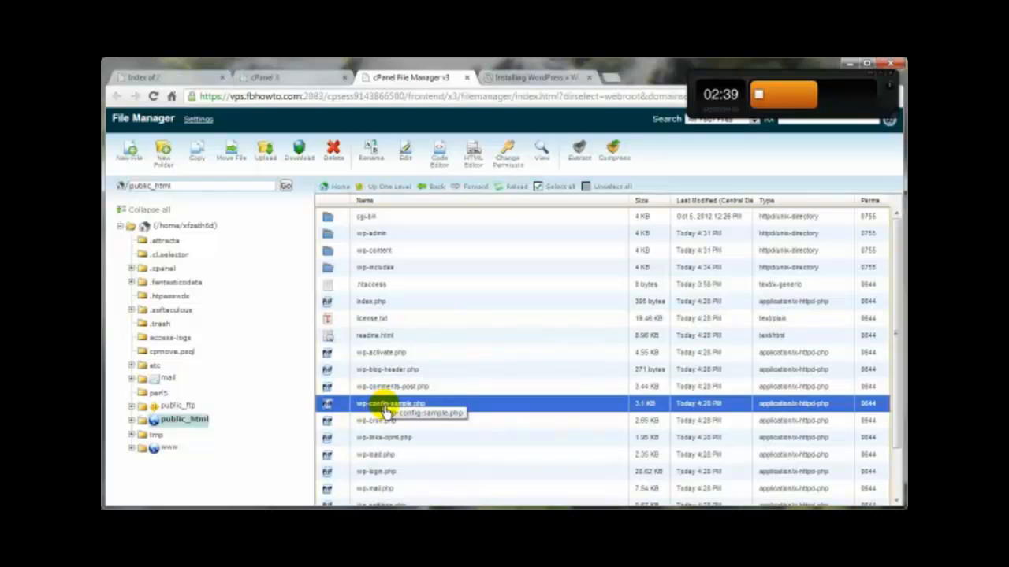
left_click_drag(394, 411, 363, 410)
left_click(436, 156)
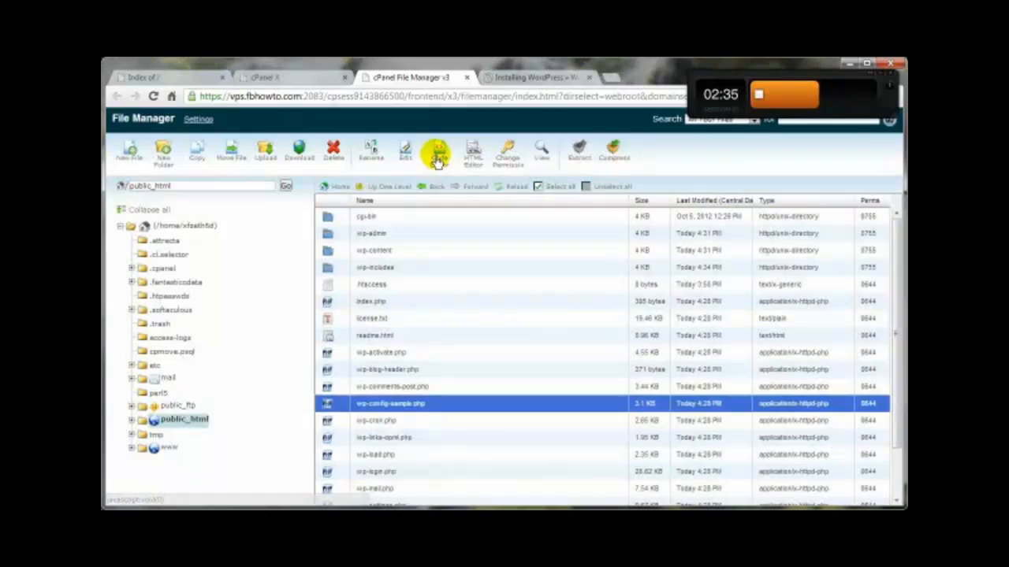
left_click(616, 415)
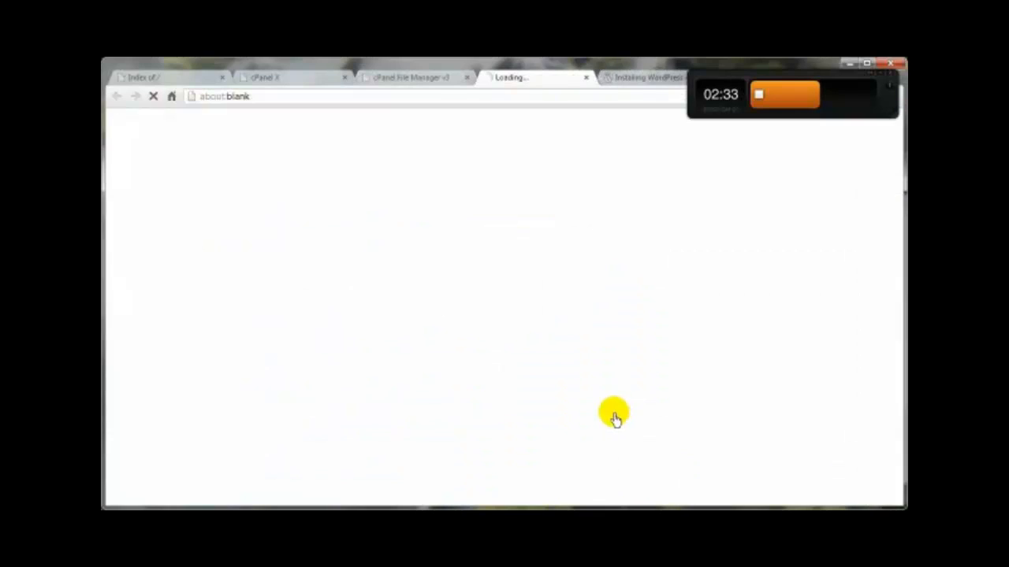
scroll(378, 391, "down", 5)
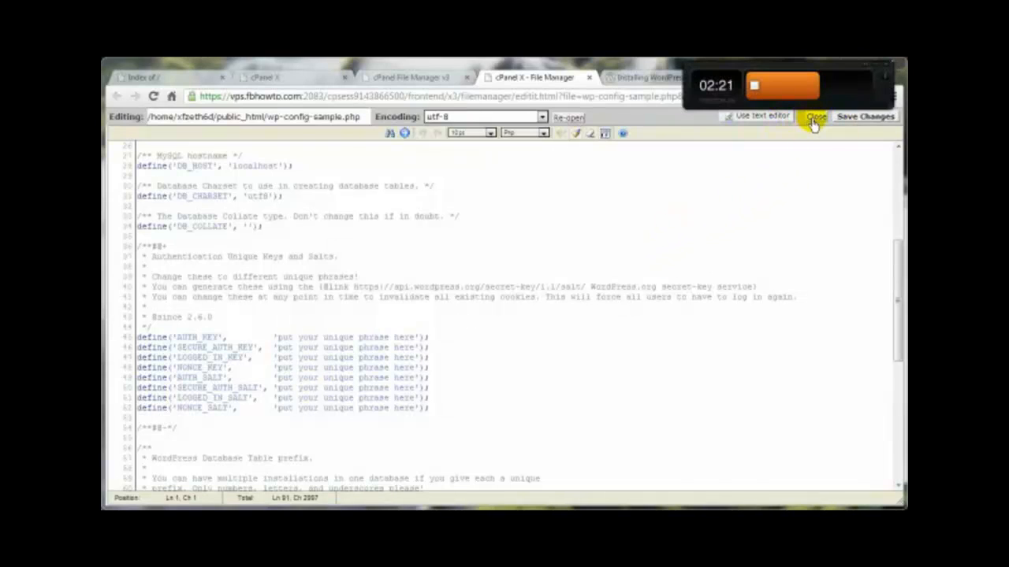
left_click(814, 118)
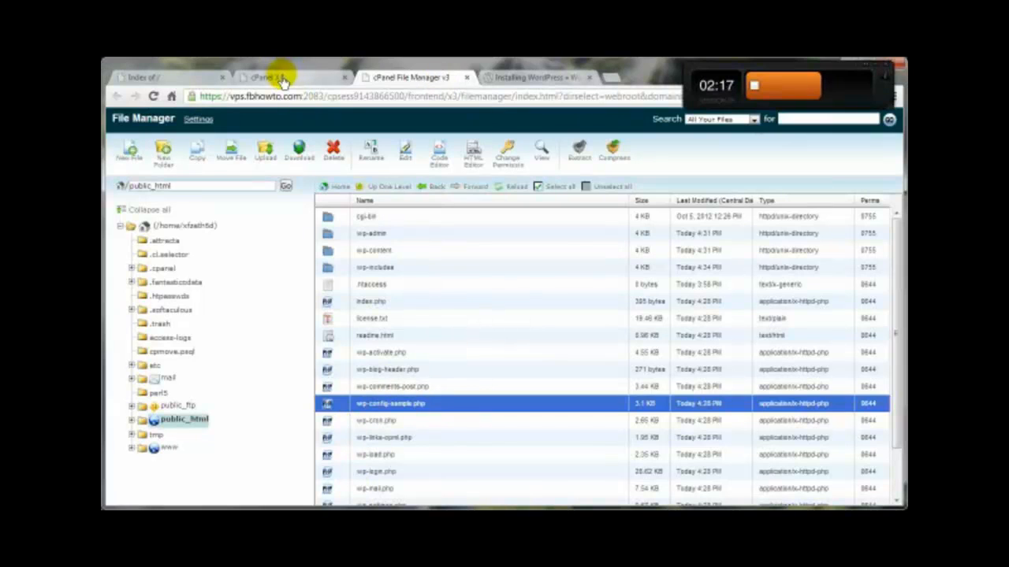
Step: Reload the site's Index of / page to reach WordPress setup, then start the database configuration step
left_click(164, 77)
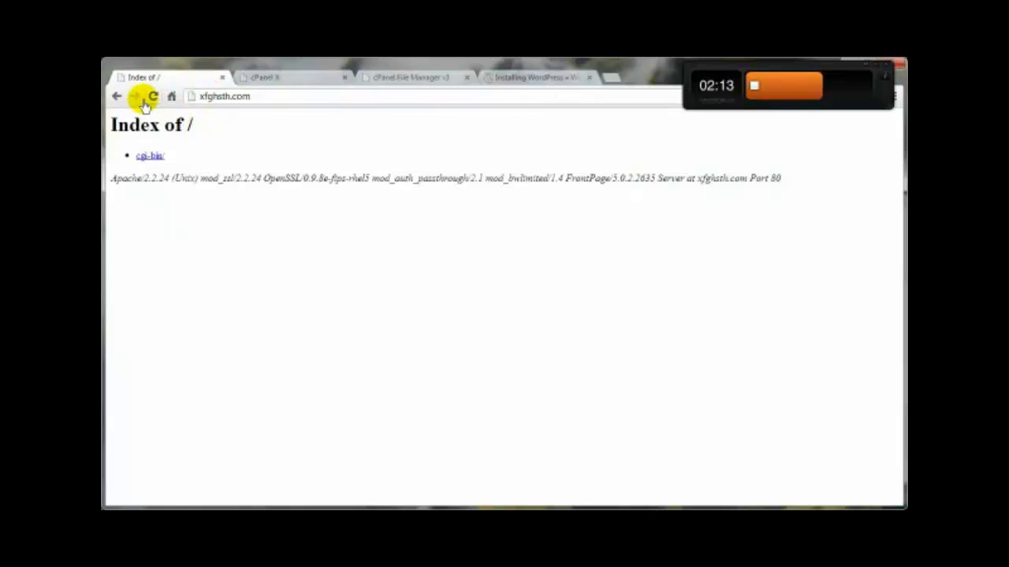
left_click(153, 97)
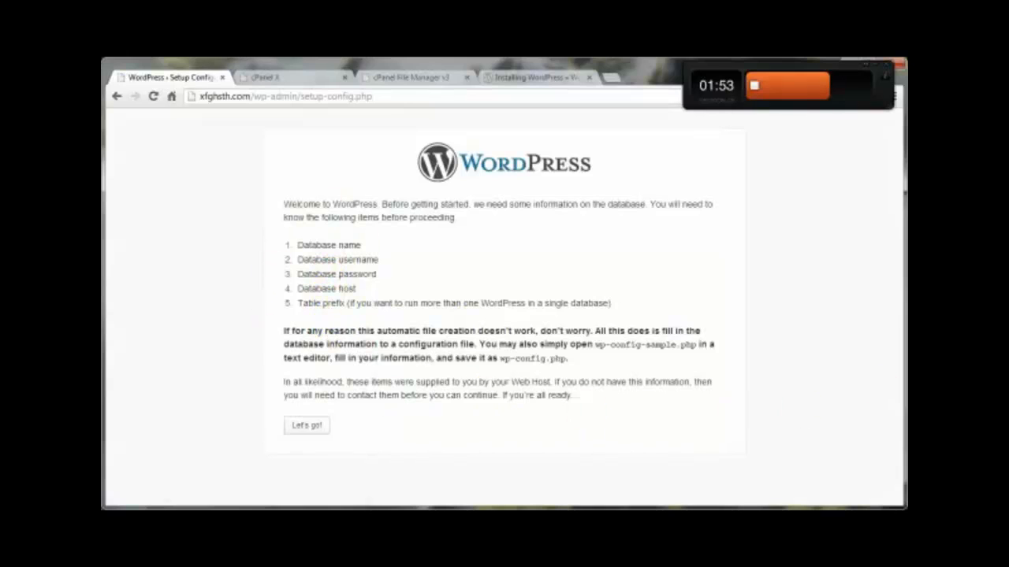
key("alt+Tab")
left_click(160, 305)
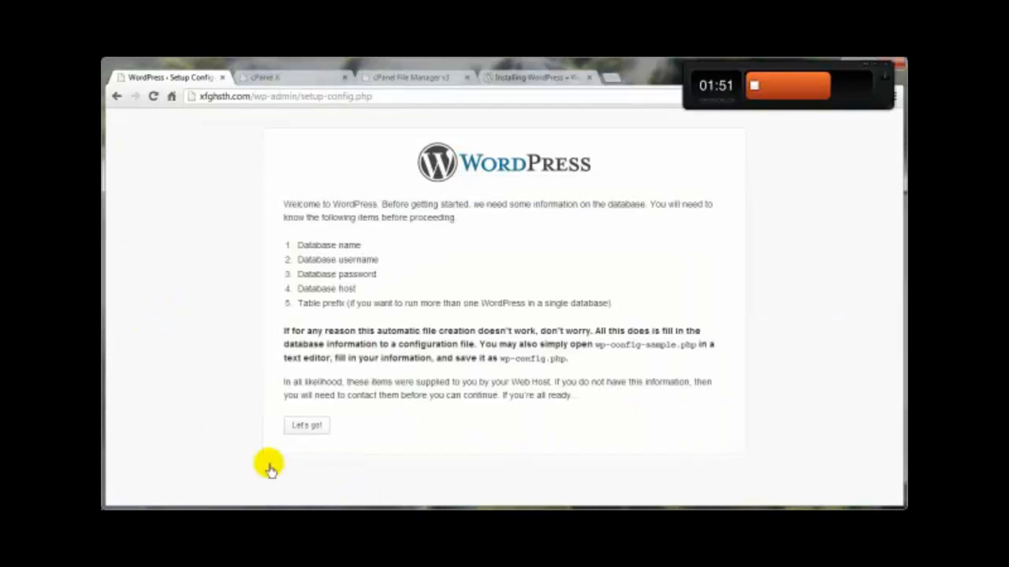
left_click(295, 427)
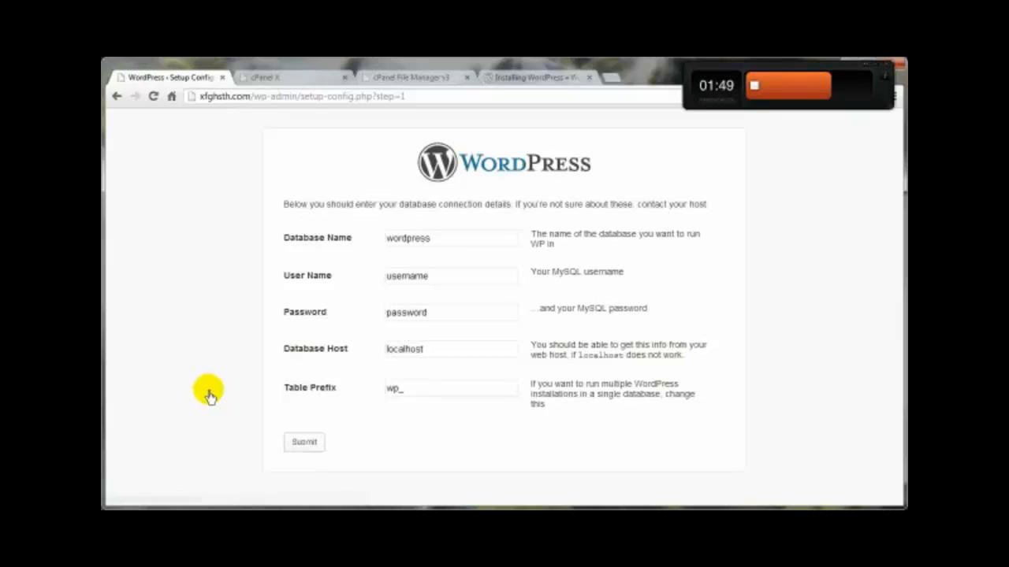
Step: Copy the database name and username from the notes into the Database Name and User Name fields
key("alt+Tab")
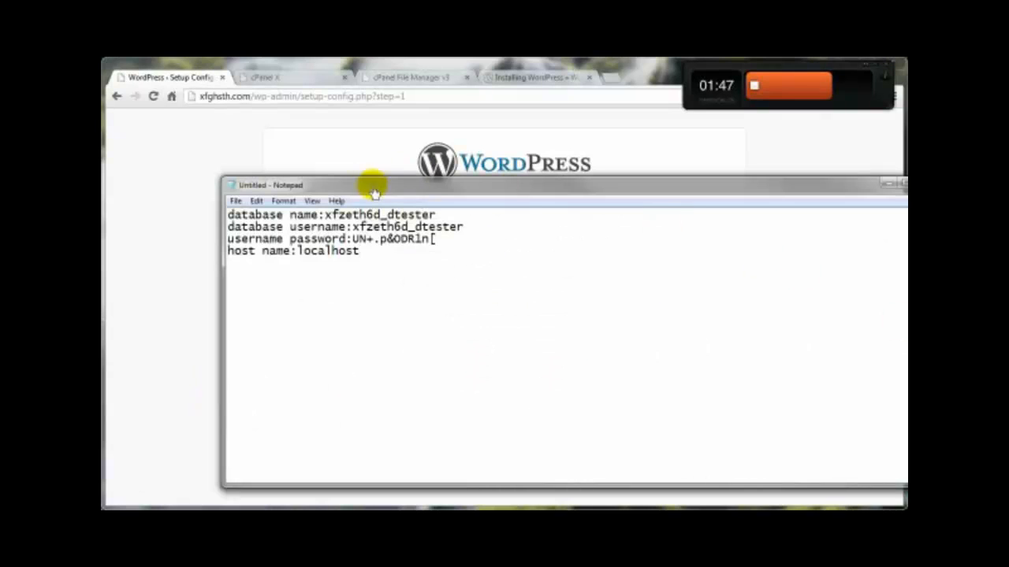
left_click_drag(349, 193, 435, 260)
right_click(417, 254)
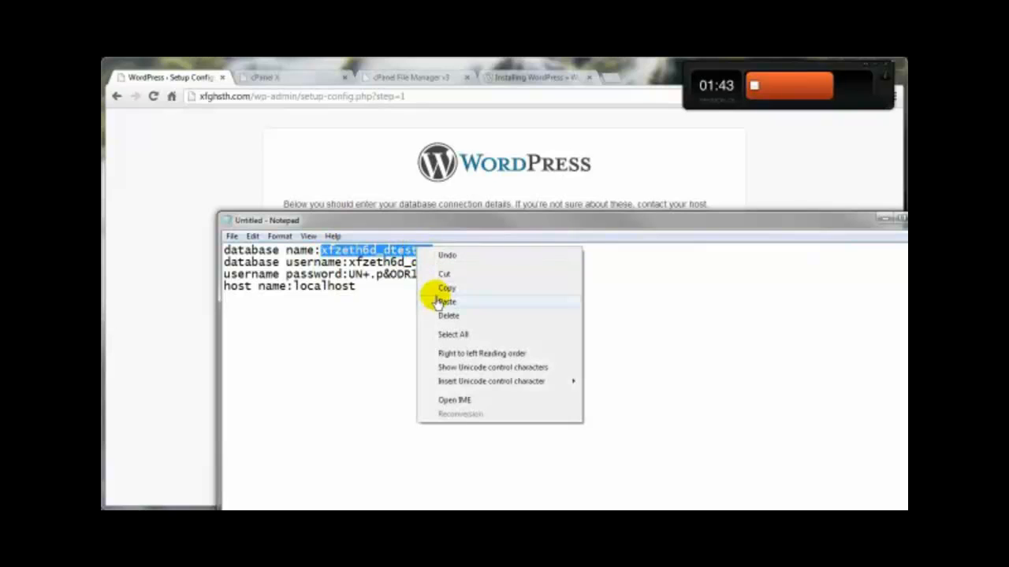
left_click(446, 289)
left_click(241, 153)
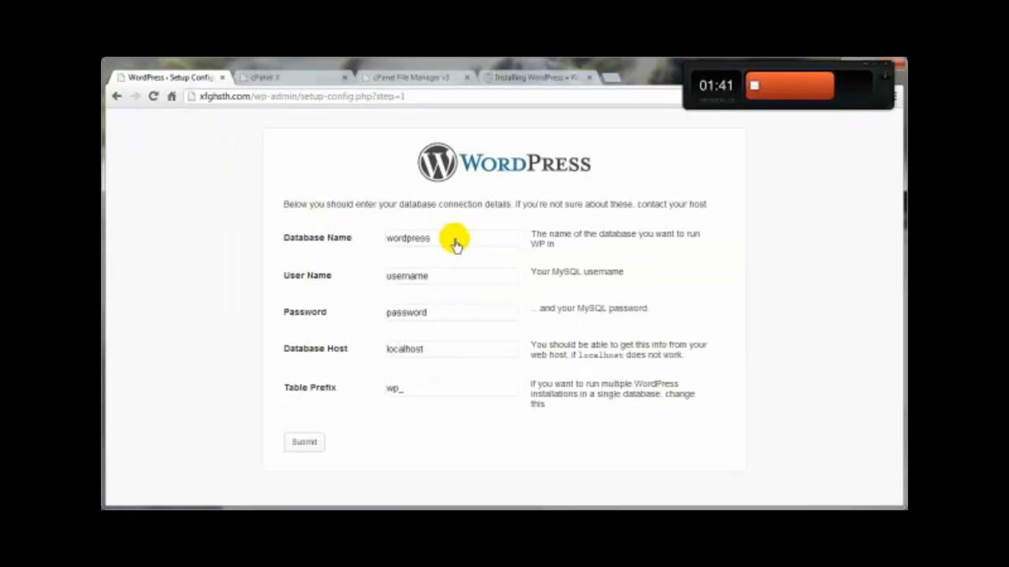
left_click_drag(450, 238, 368, 238)
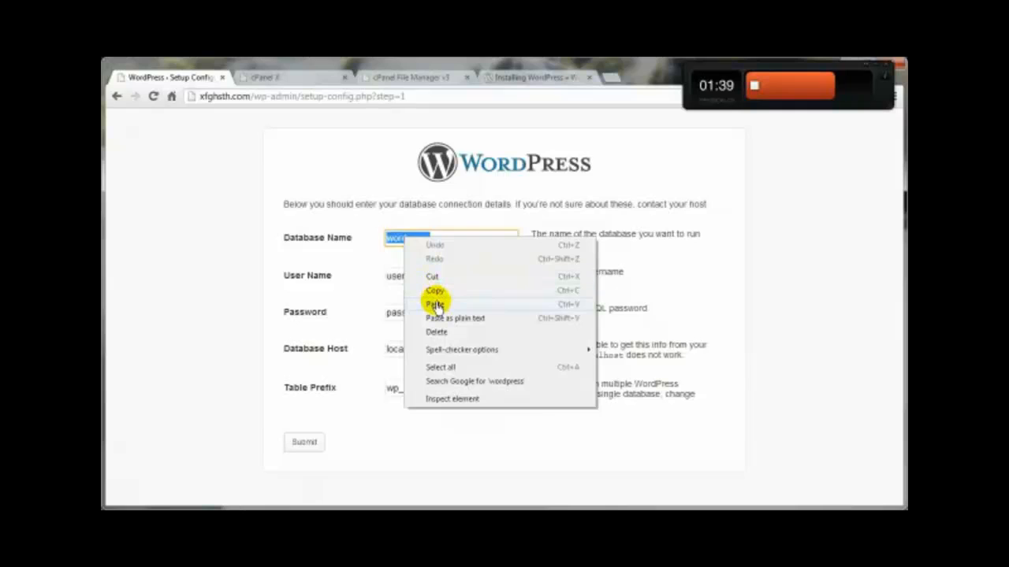
left_click(434, 304)
left_click_drag(428, 278, 387, 274)
right_click(416, 280)
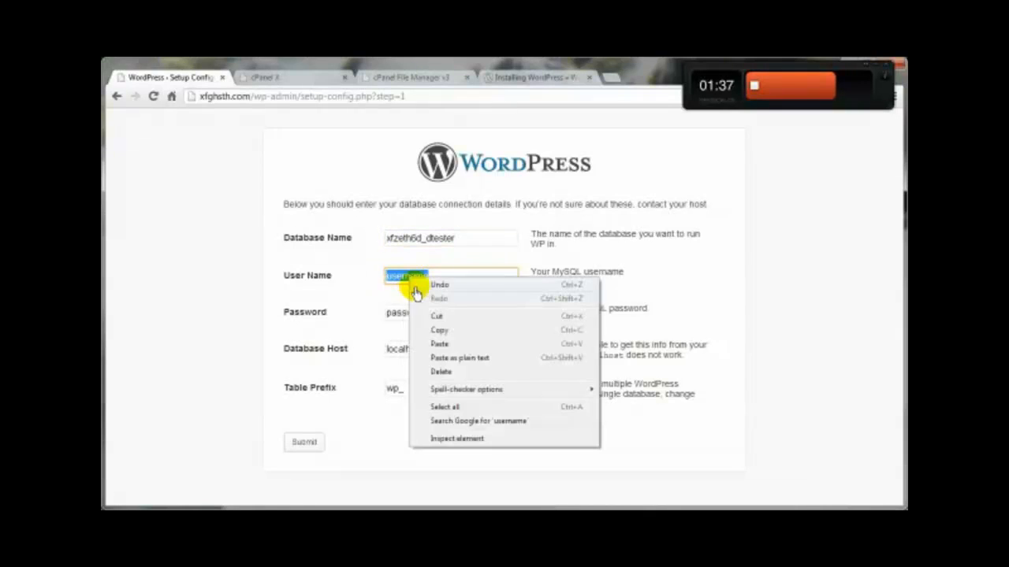
left_click(441, 342)
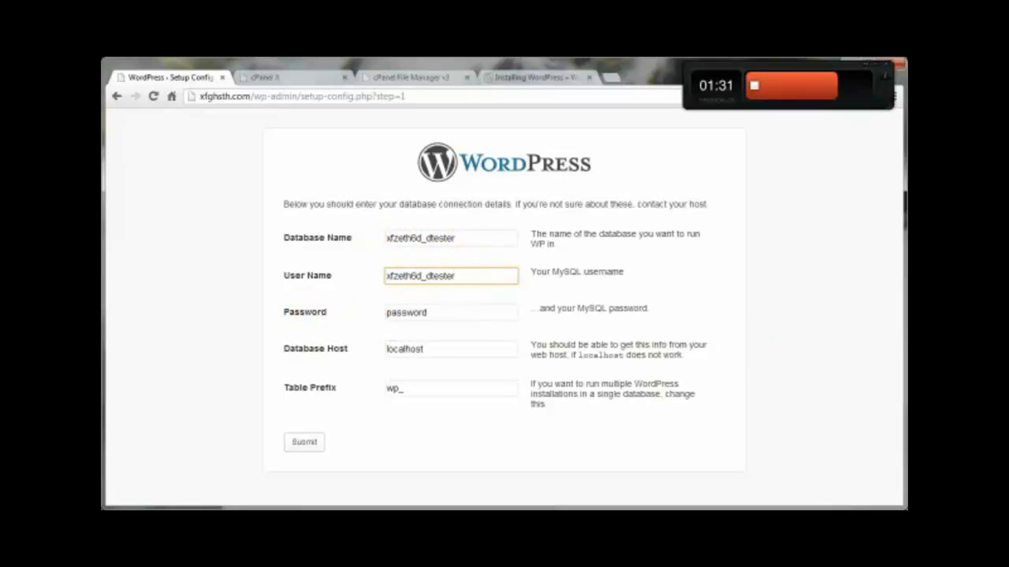
Step: Paste the saved database password, change the table prefix to wto_, submit, and run the install
key("alt+Tab")
left_click_drag(347, 275, 434, 282)
right_click(420, 278)
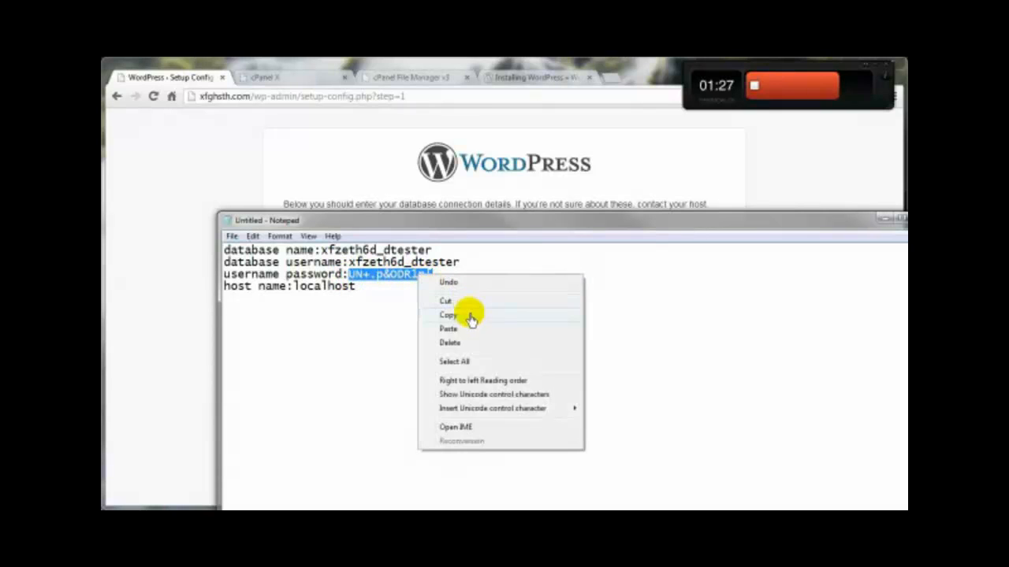
left_click(471, 318)
left_click(202, 319)
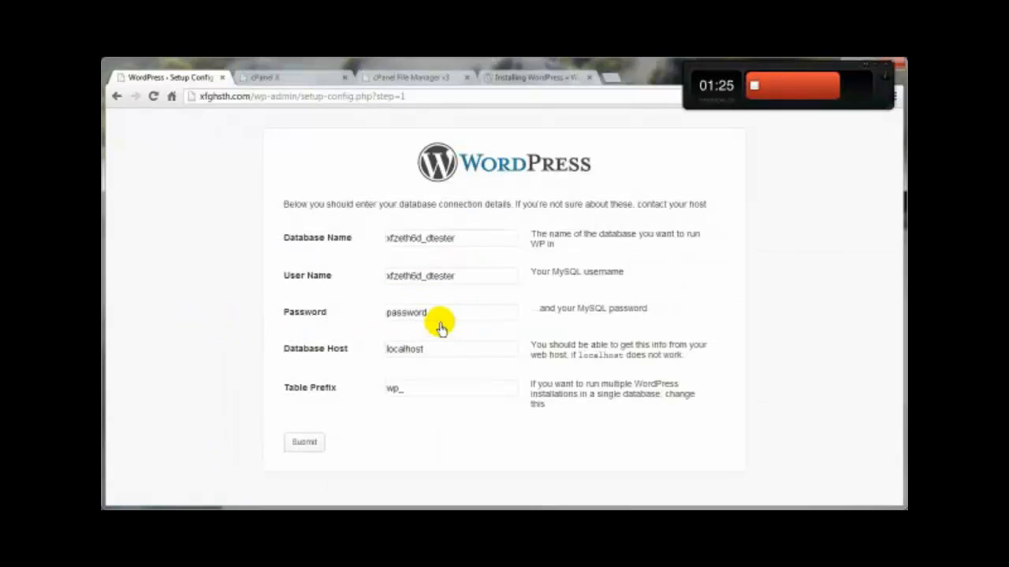
left_click_drag(440, 327, 387, 309)
right_click(412, 310)
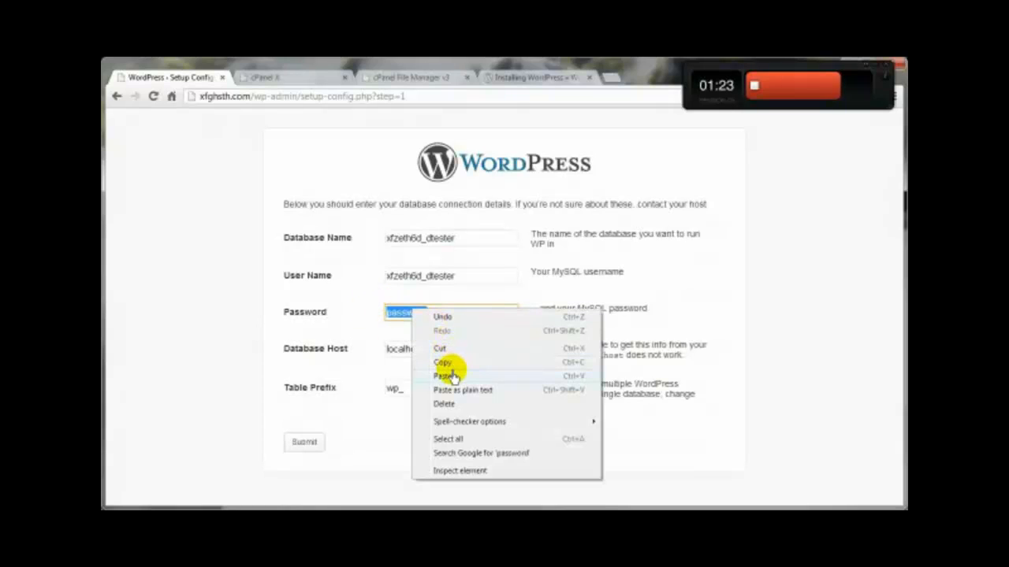
left_click(446, 376)
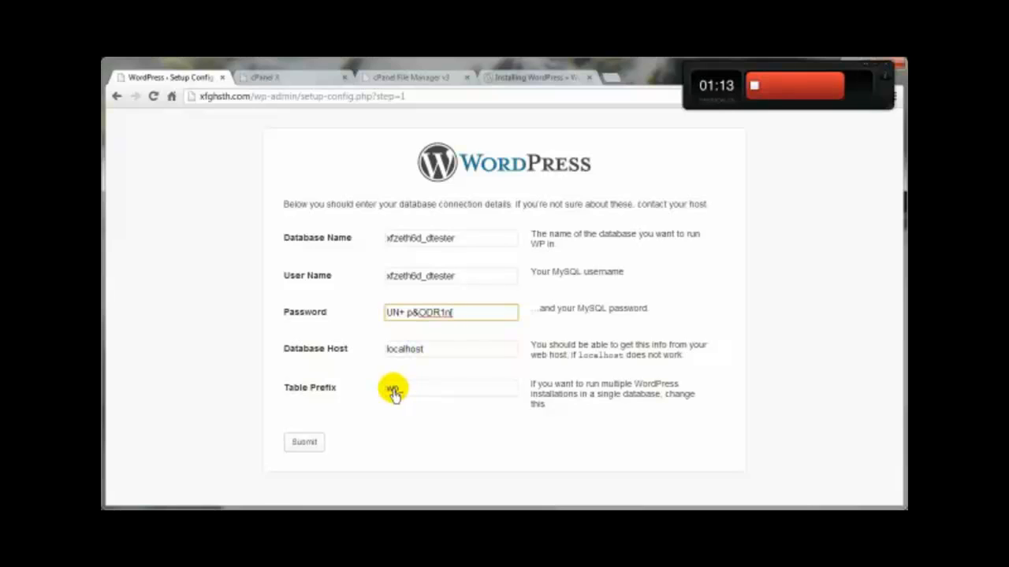
left_click_drag(393, 389, 402, 392)
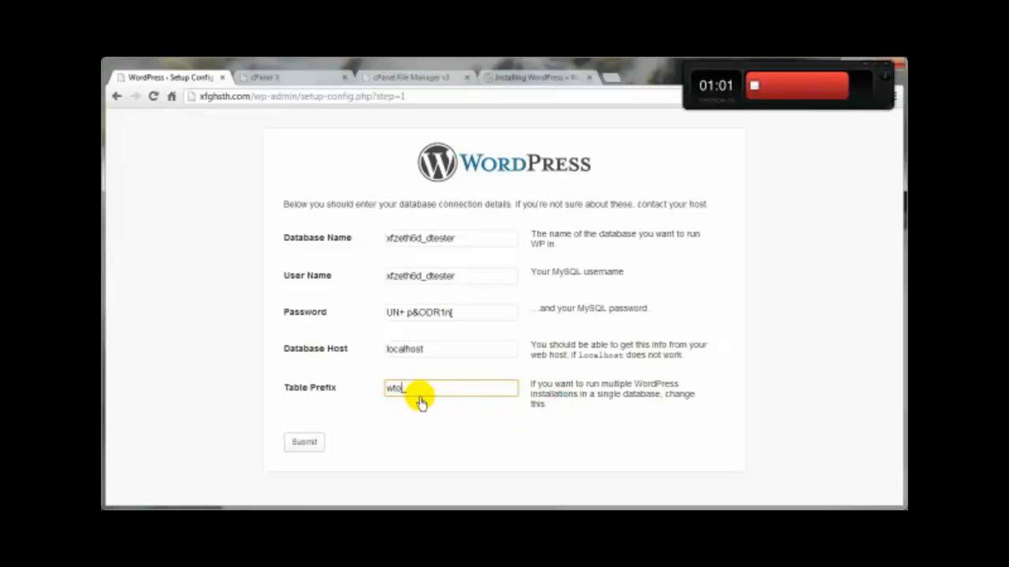
left_click(297, 445)
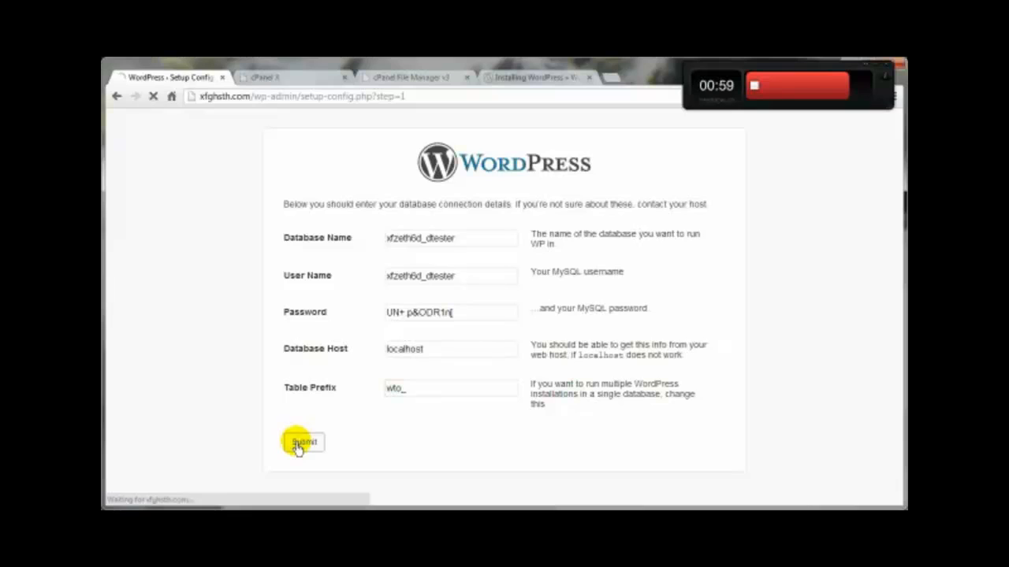
left_click(295, 249)
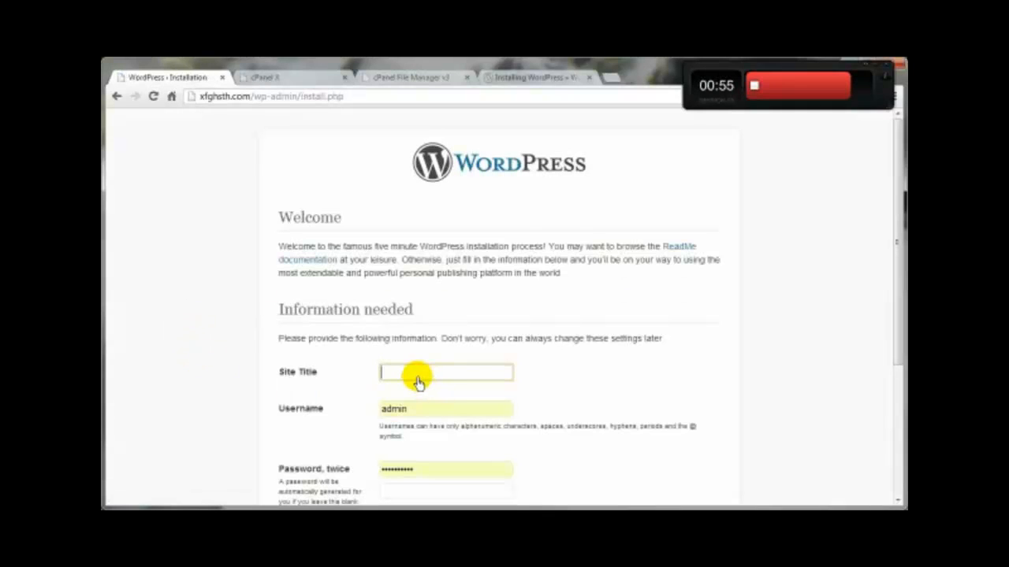
Step: Enter My Blog as the site title and replace the default admin username with a new one
type("My Blog")
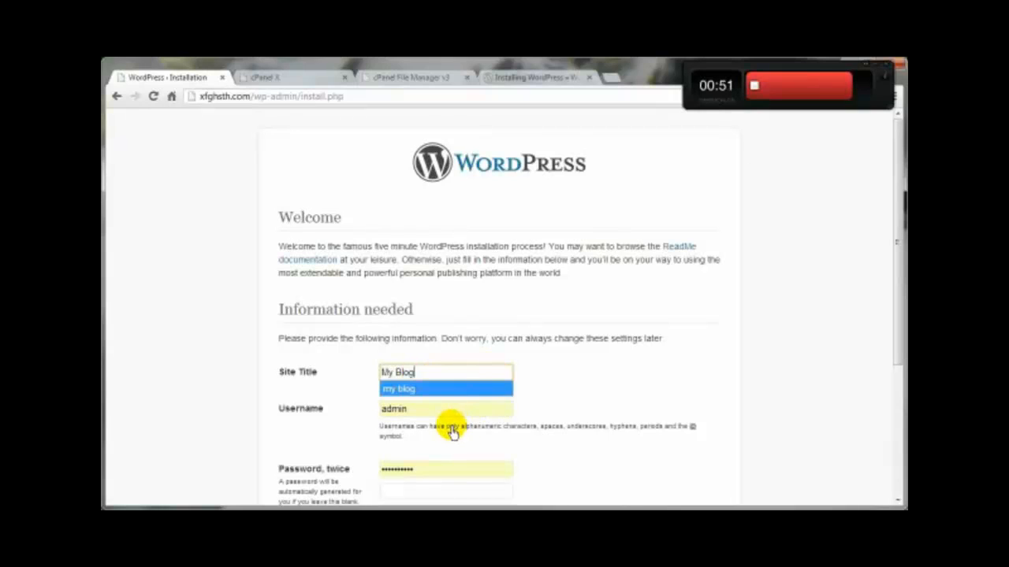
left_click(600, 391)
left_click_drag(412, 409, 279, 410)
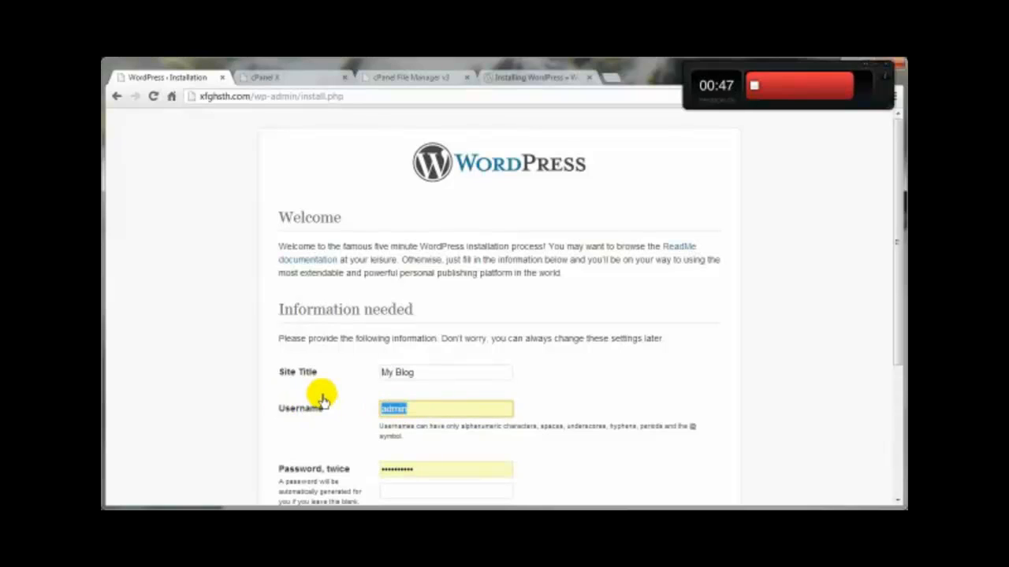
type("joeD")
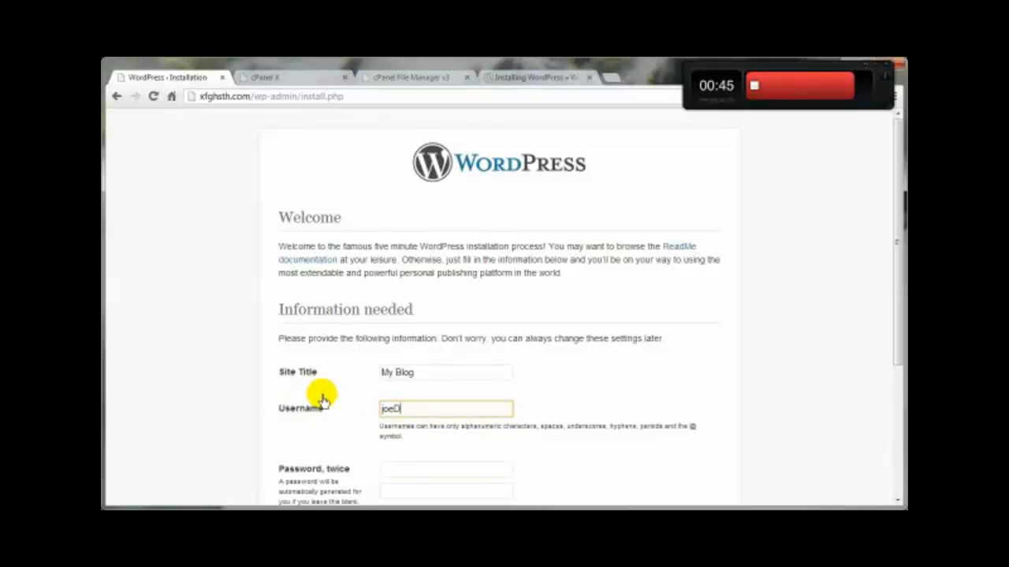
scroll(637, 425, "down", 2)
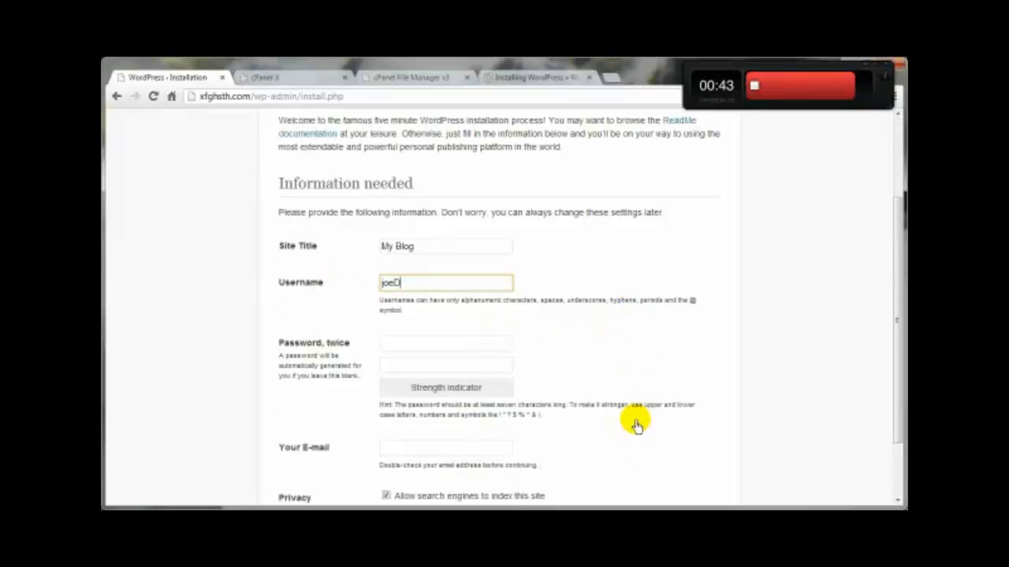
Step: Note and copy a new password in the notes, then clear the admin password field so one is generated
key("alt+Tab")
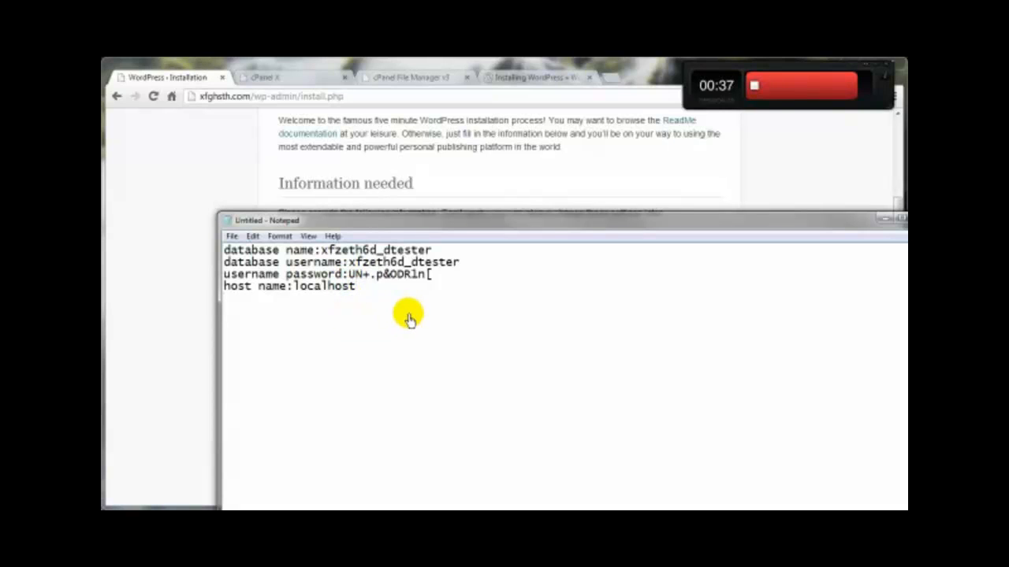
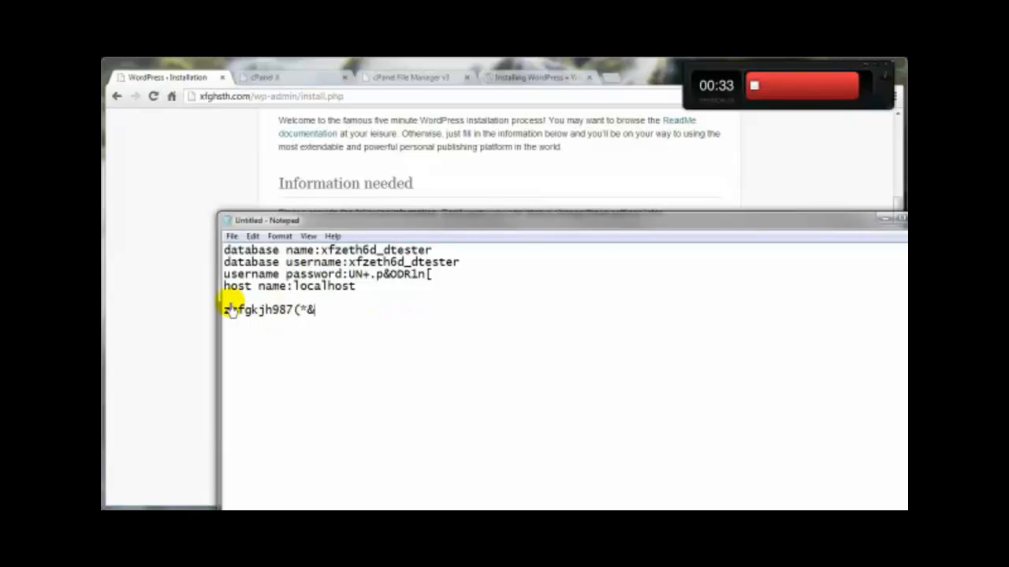
left_click_drag(223, 309, 316, 310)
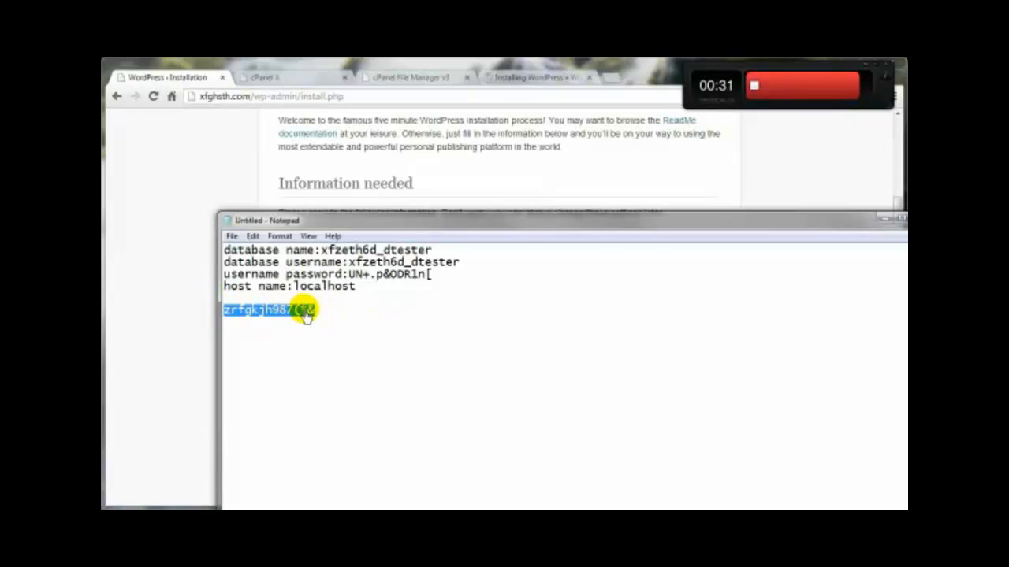
right_click(314, 310)
left_click(339, 350)
left_click(214, 359)
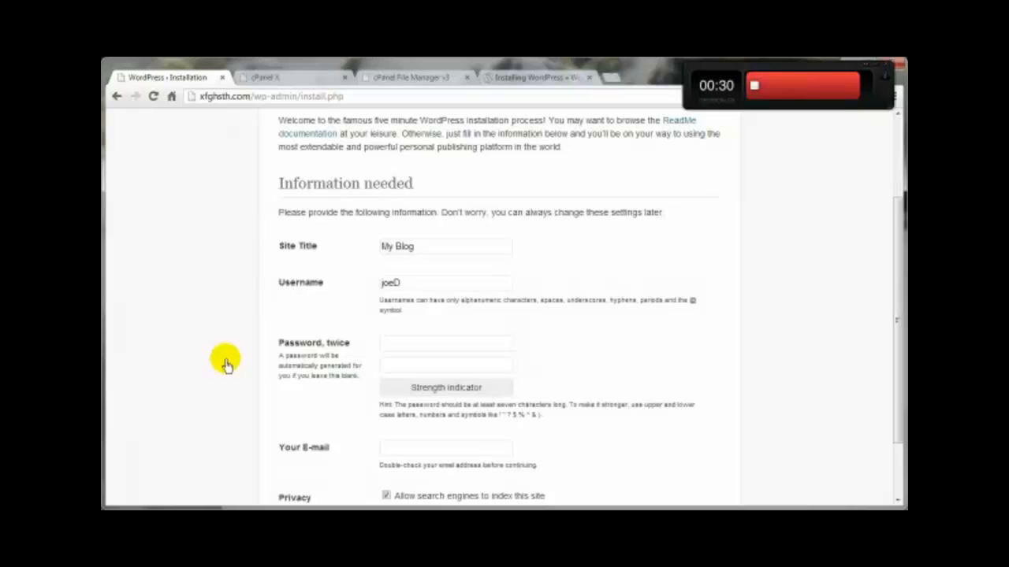
left_click(416, 347)
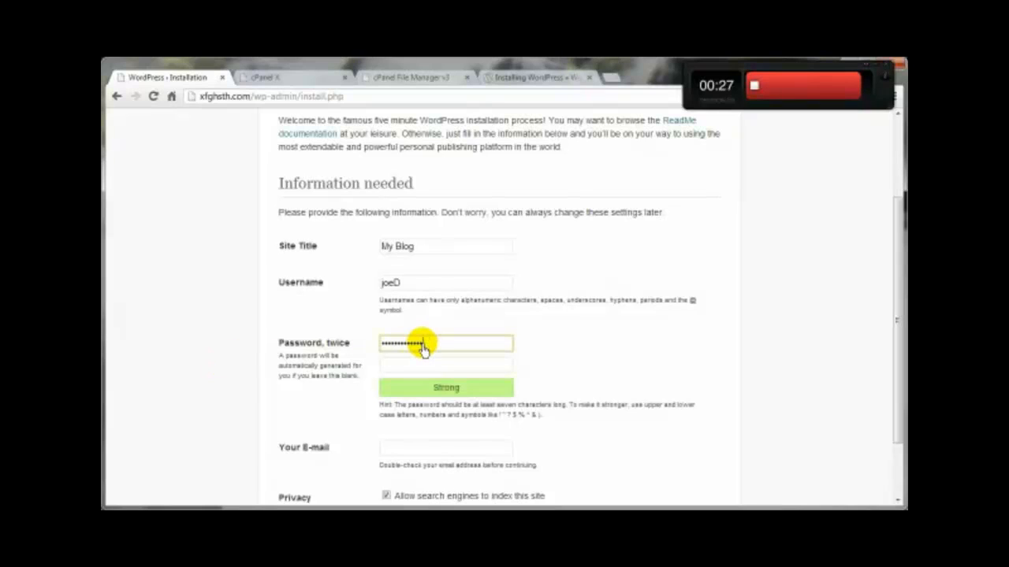
left_click_drag(428, 345, 322, 352)
key("BackSpace")
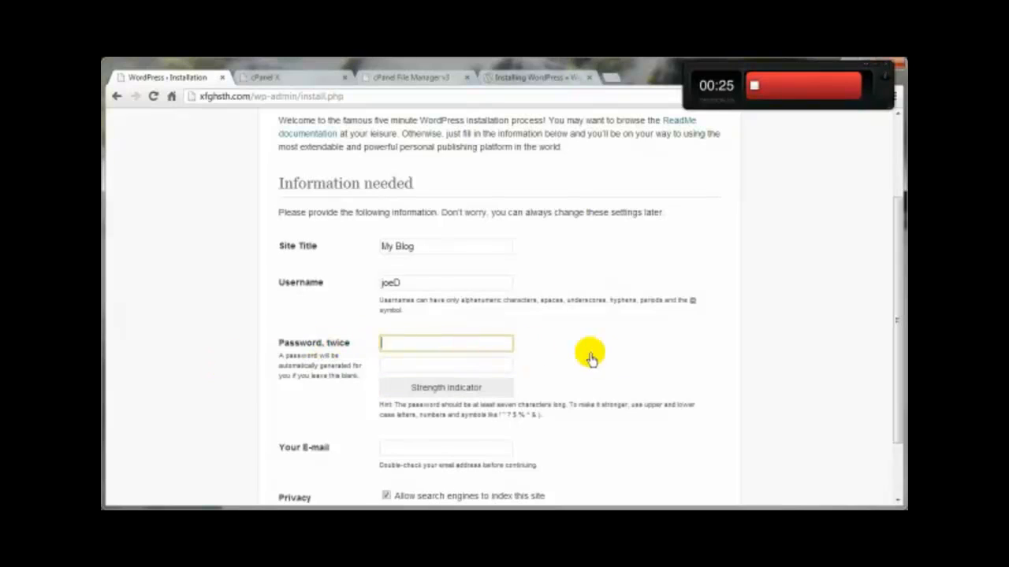
Step: Fill the admin e-mail from autofill, install WordPress, and select the generated password on the Success page
scroll(673, 371, "down", 1)
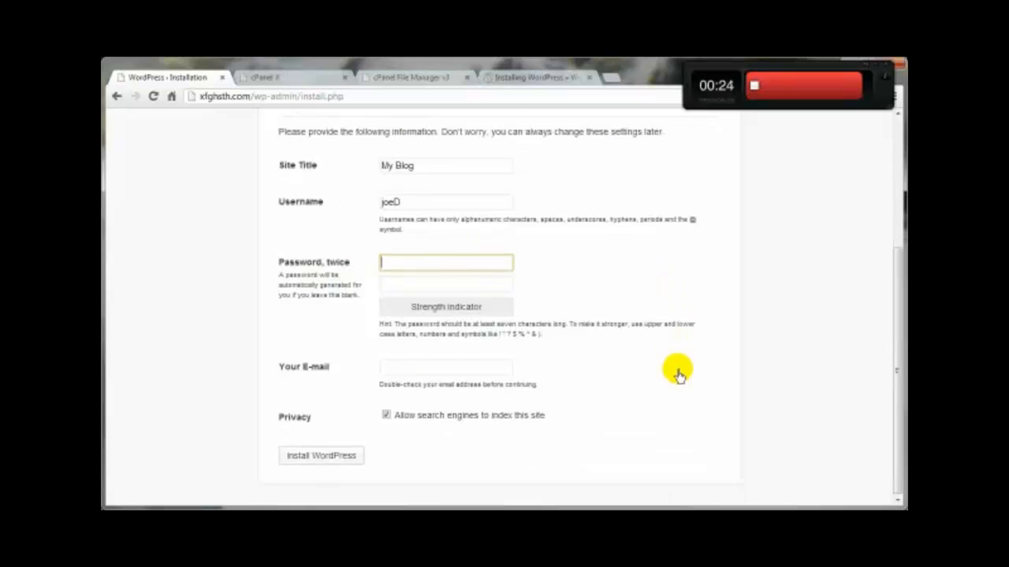
left_click(391, 367)
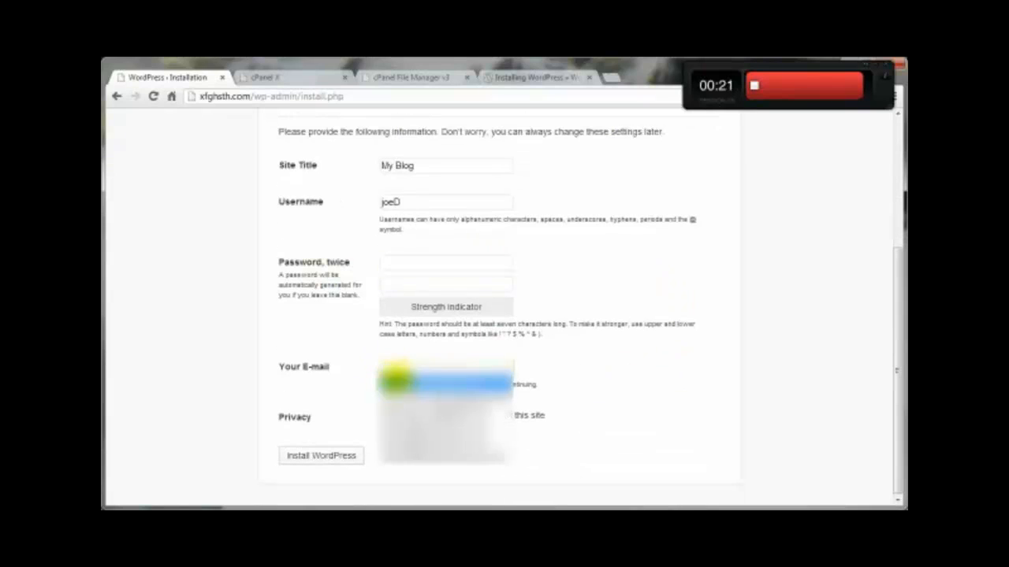
left_click(405, 402)
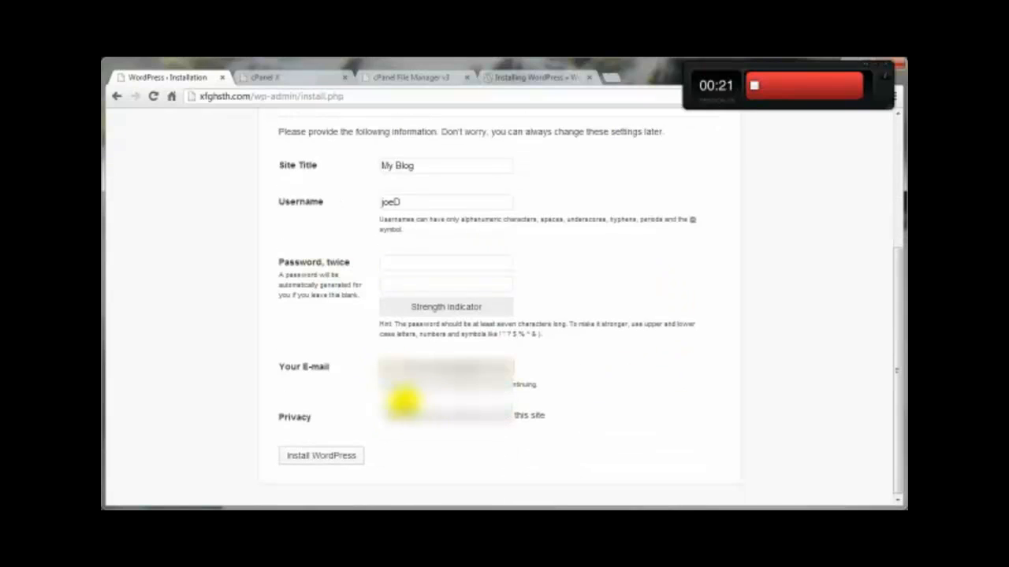
left_click(312, 464)
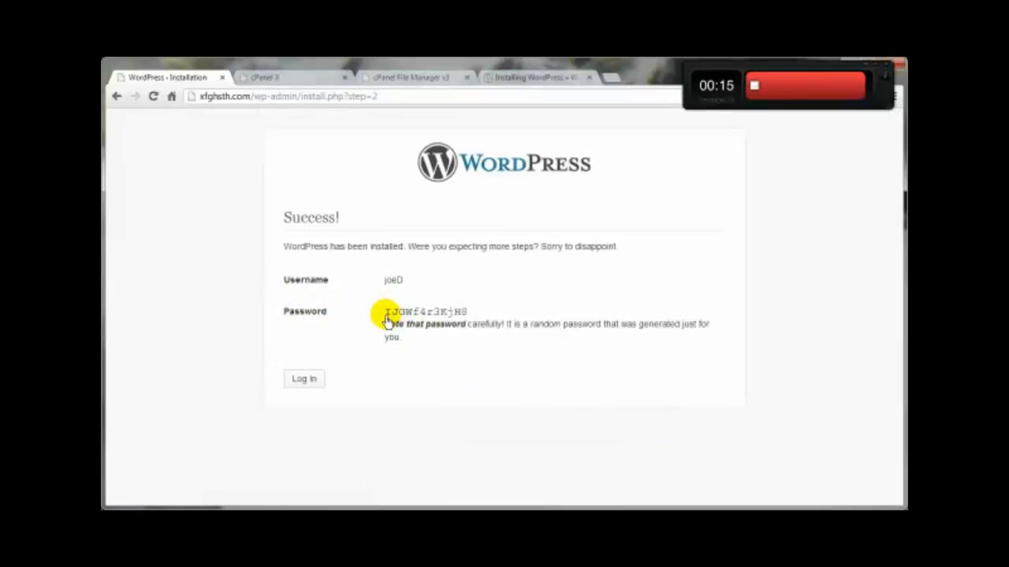
left_click_drag(386, 314, 472, 318)
right_click(471, 319)
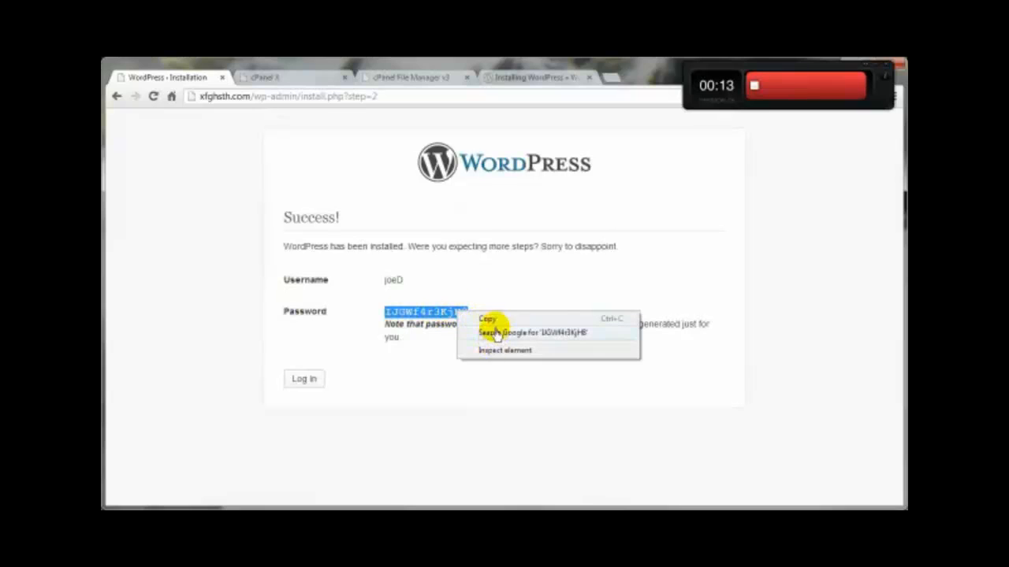
Step: Log in to My Blog as the new admin user using the copied generated password
left_click(489, 319)
left_click(304, 382)
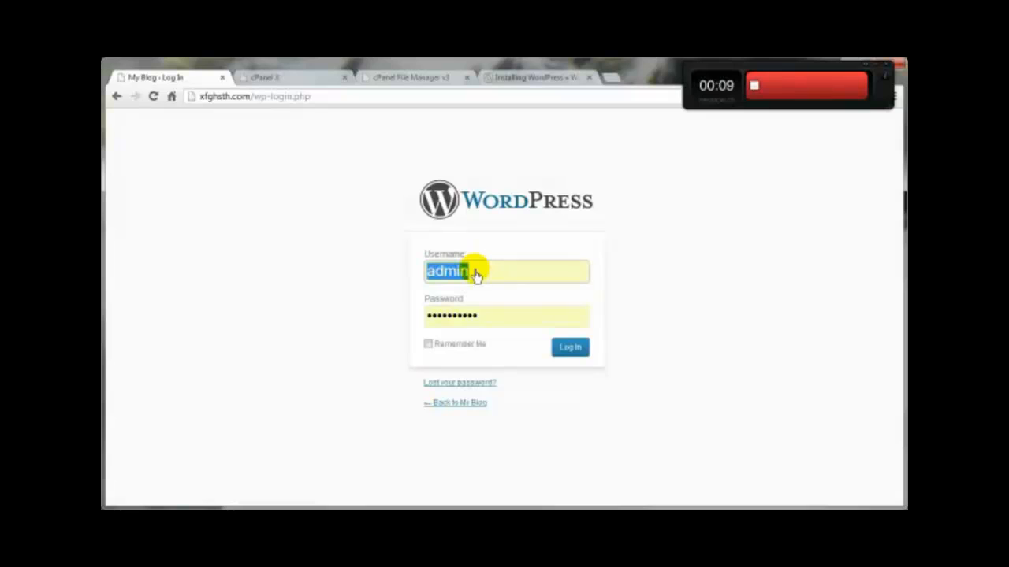
type("jo")
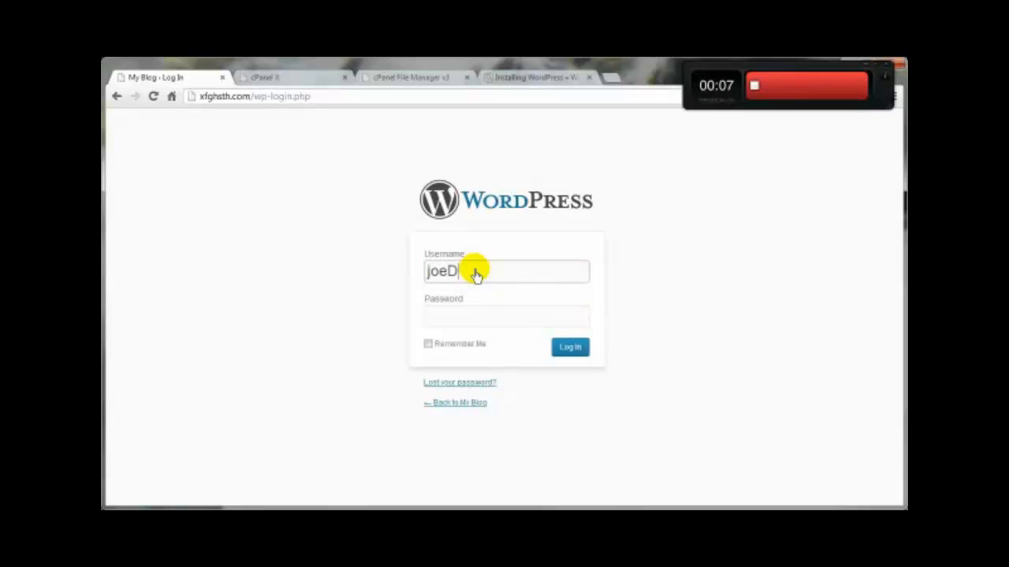
type("eD")
left_click(450, 315)
right_click(458, 316)
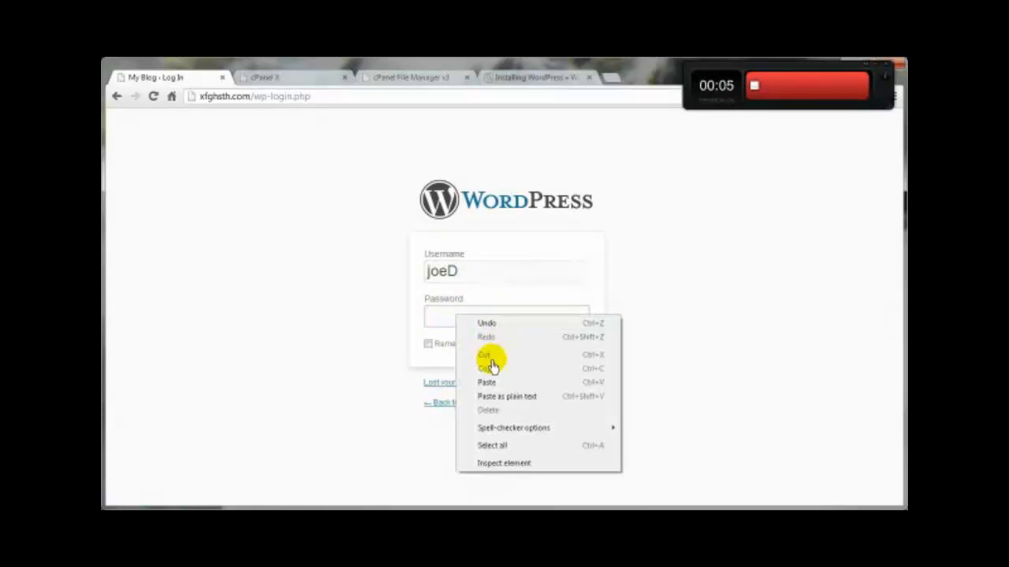
left_click(487, 382)
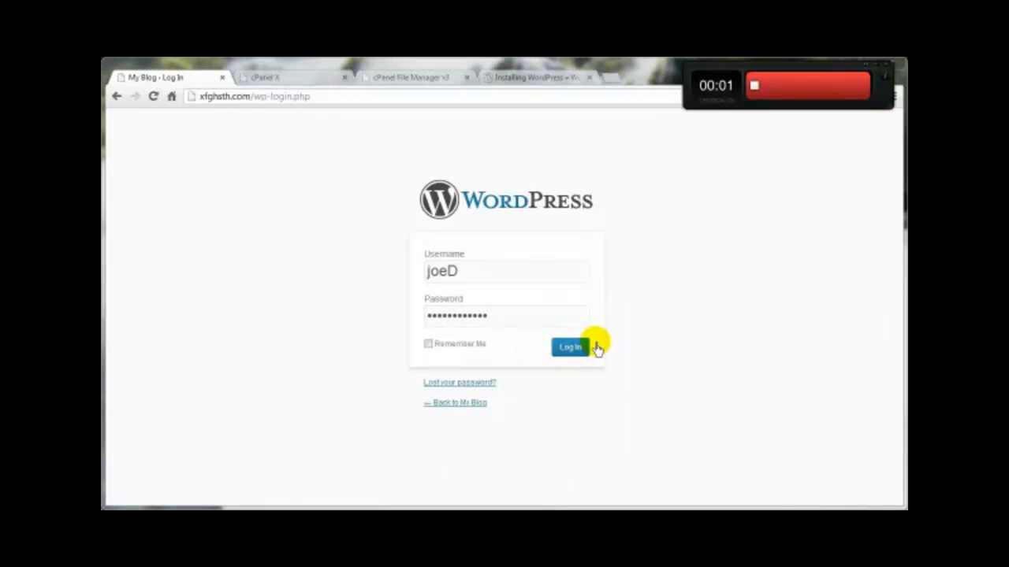
left_click(564, 351)
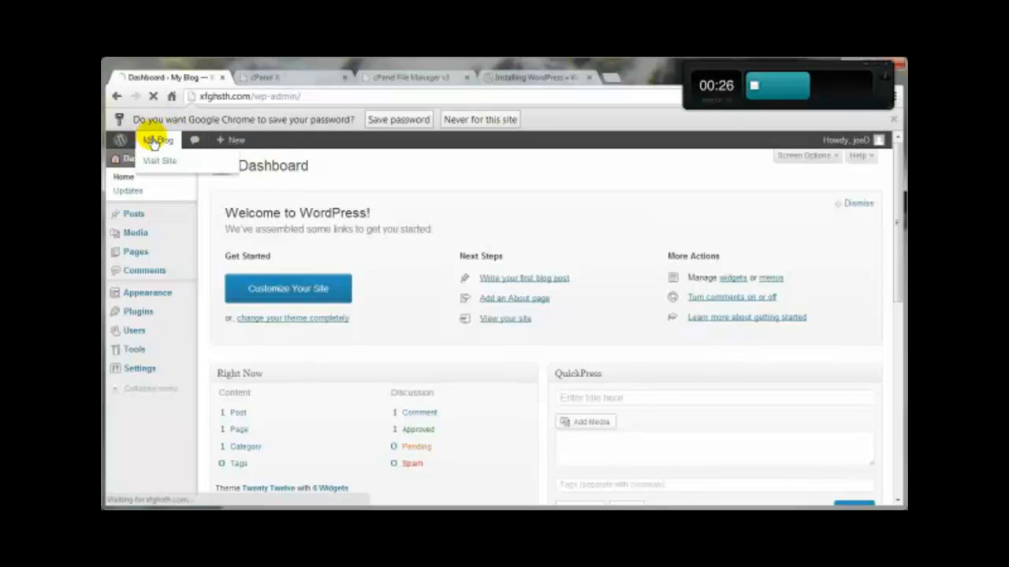
left_click(156, 160)
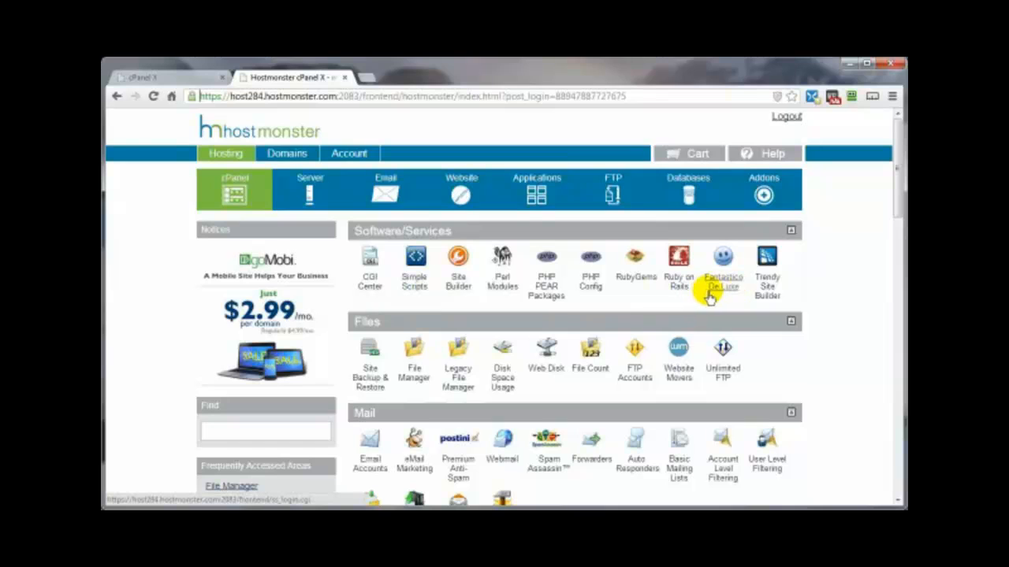
Step: Close the Hostmonster cPanel browser tab
left_click(345, 77)
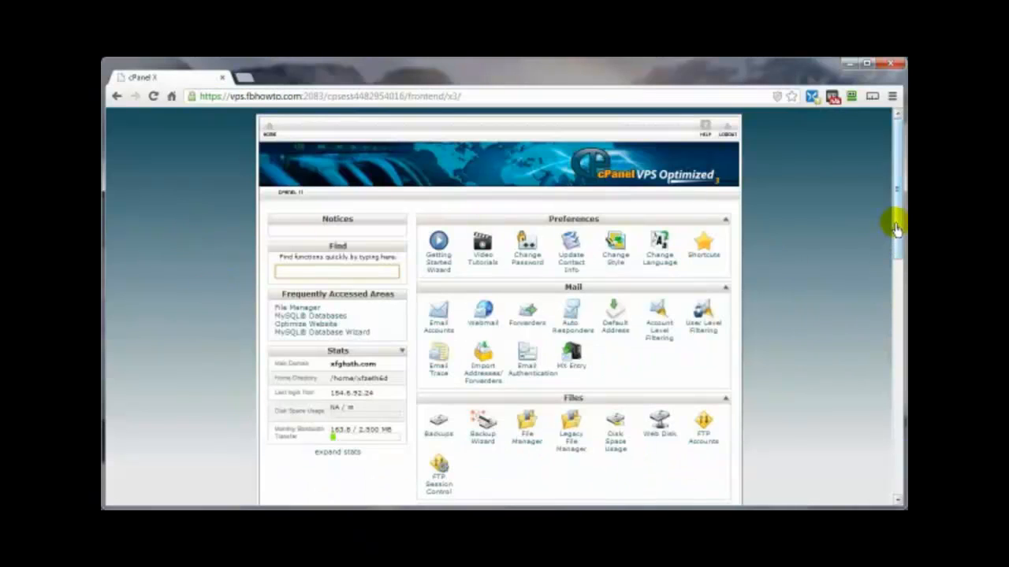
Step: Return to the cPanel home page and launch the Softaculous app installer
left_click_drag(894, 218, 811, 347)
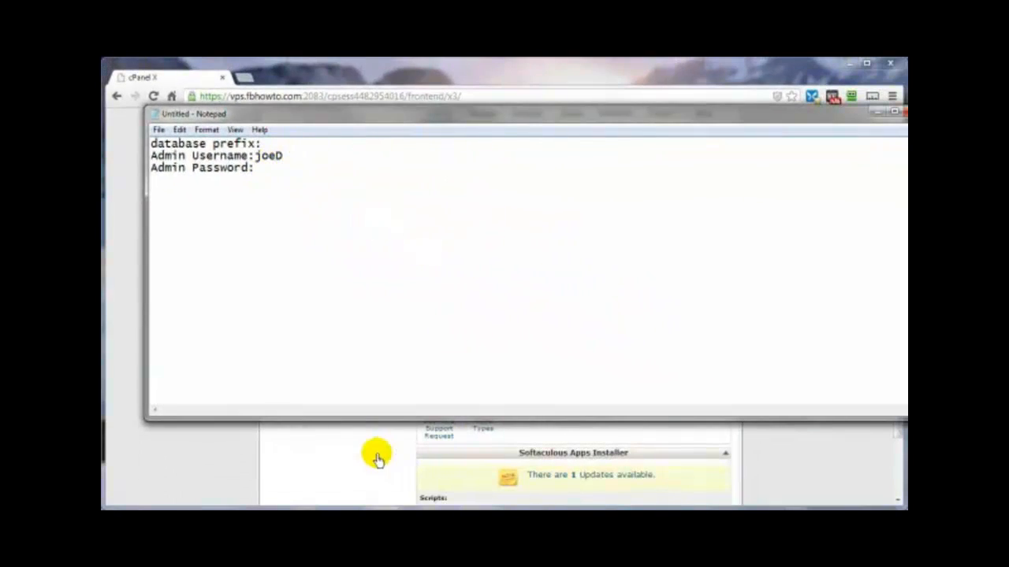
left_click(378, 460)
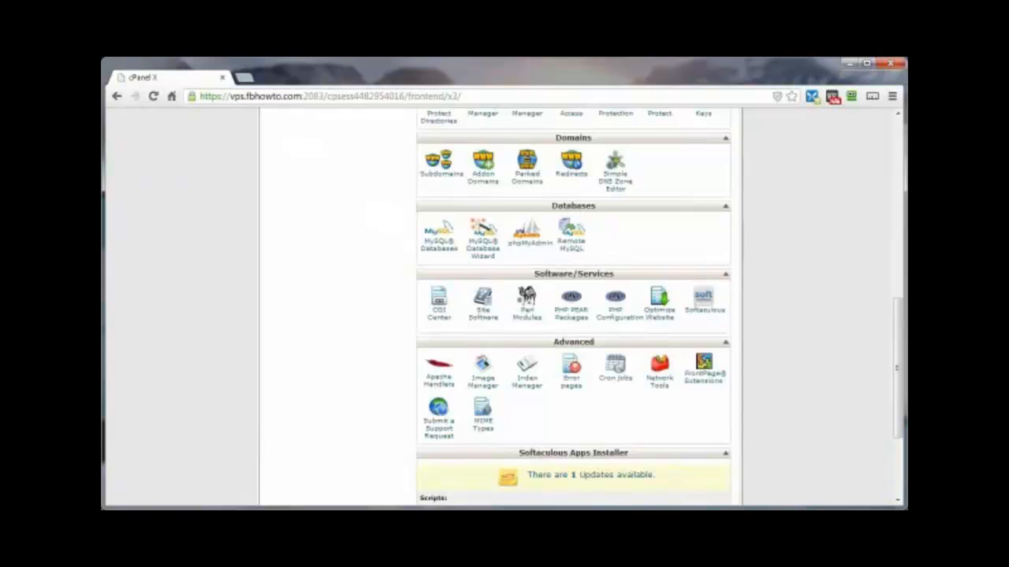
left_click_drag(744, 16, 755, 78)
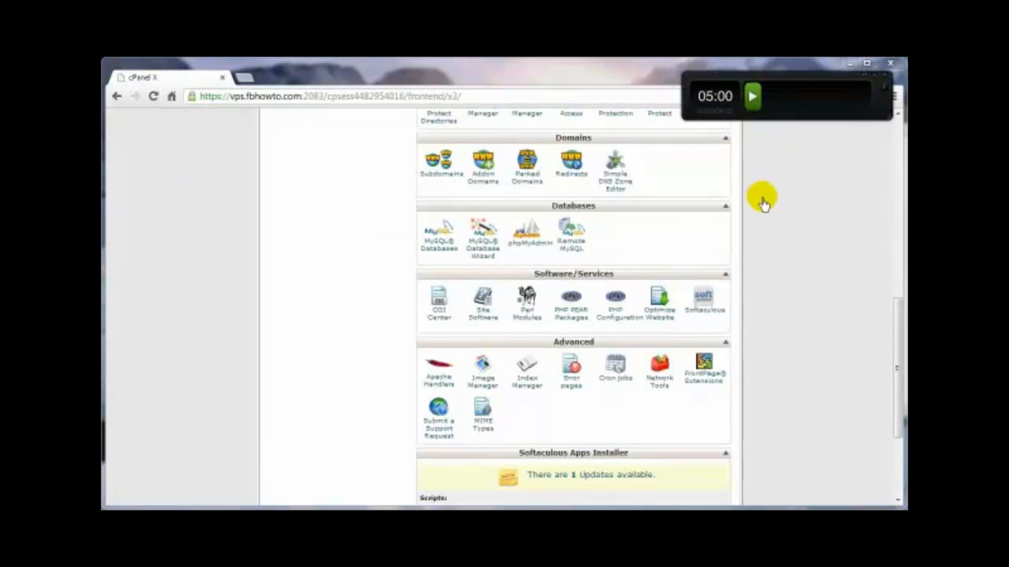
left_click(753, 98)
left_click(702, 314)
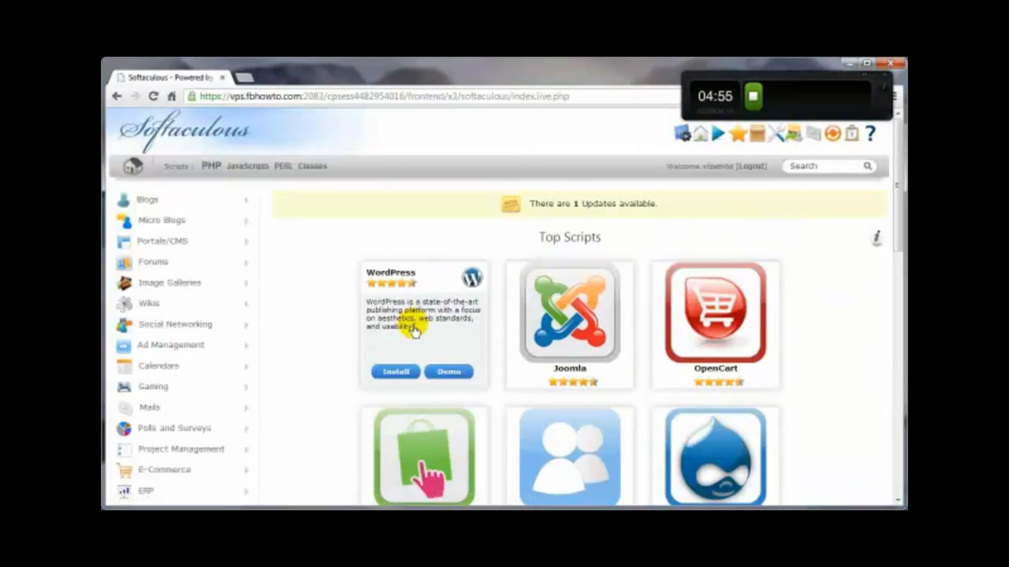
Step: Open Softaculous's WordPress install form and select the default 'wp' install directory to clear it
left_click(417, 314)
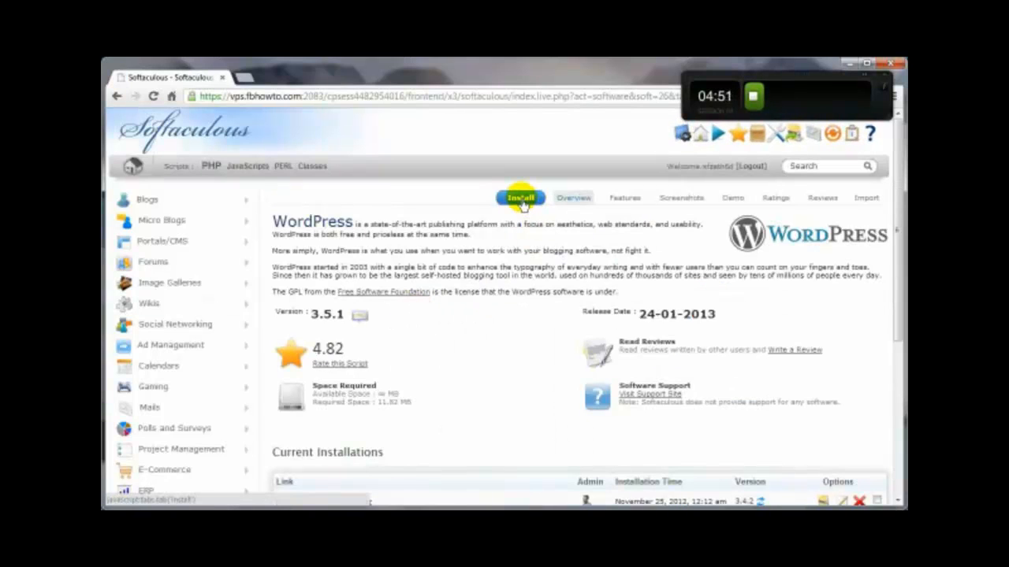
left_click(520, 199)
left_click_drag(604, 296, 571, 300)
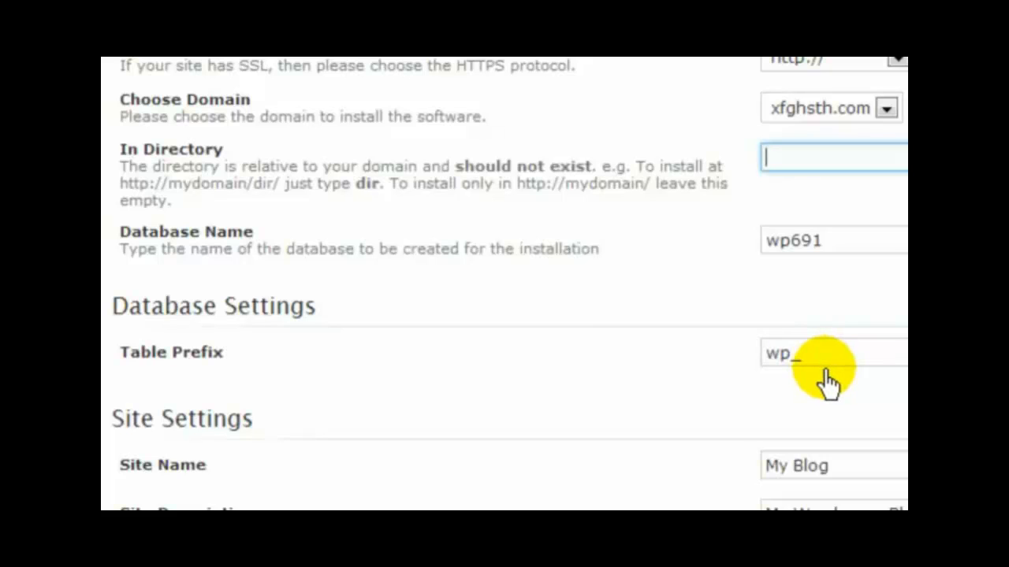
Step: Set the table prefix to wdhp_ and paste it into the Notepad notes after 'database prefix:'
left_click(790, 369)
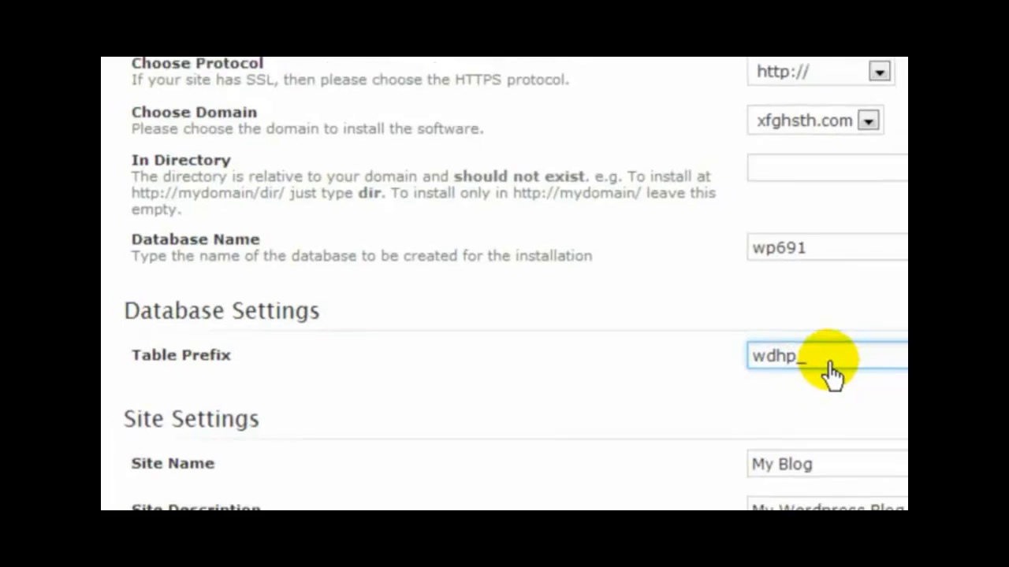
left_click_drag(746, 369, 664, 378)
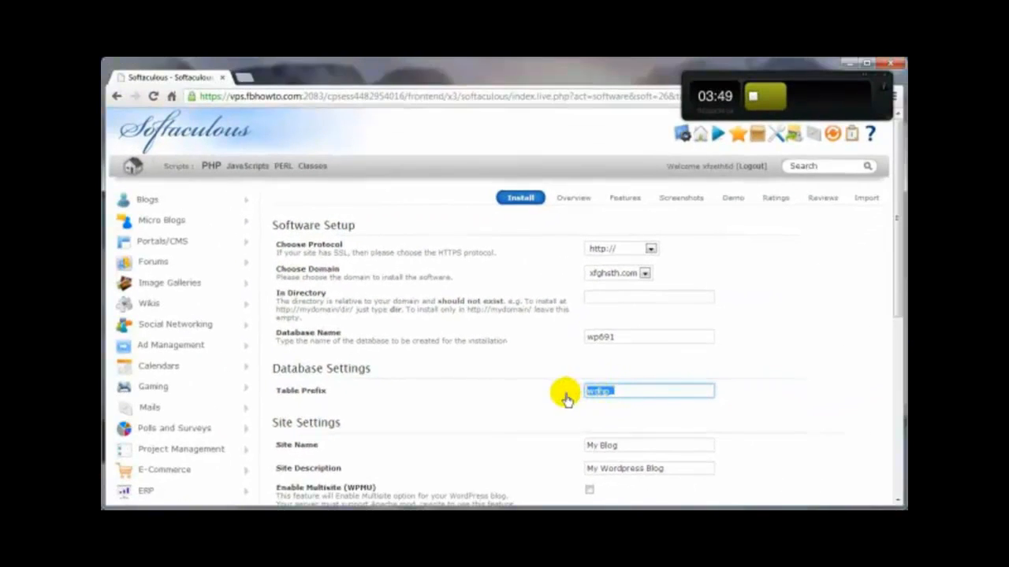
right_click(609, 398)
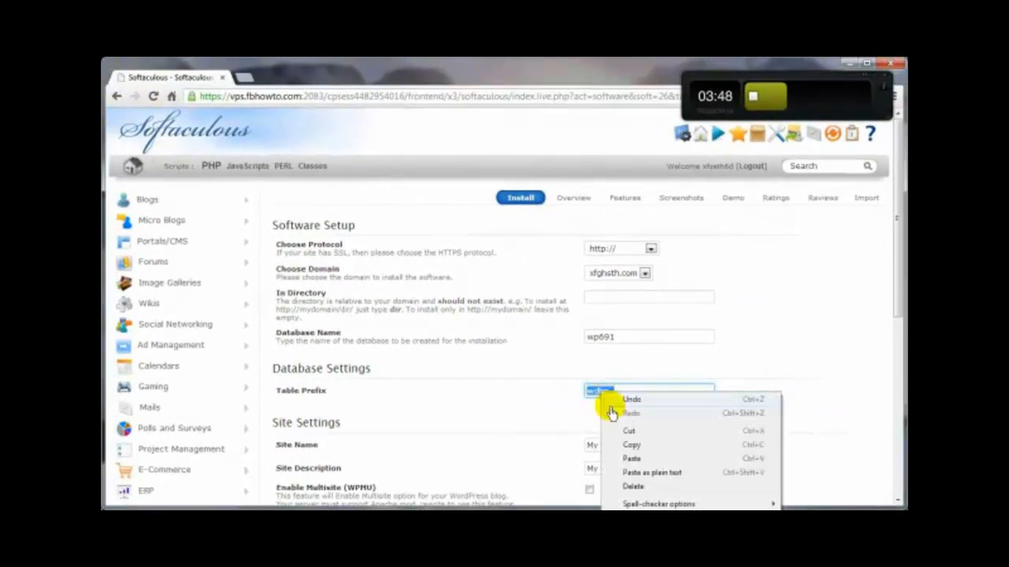
left_click(633, 447)
key("alt+Tab")
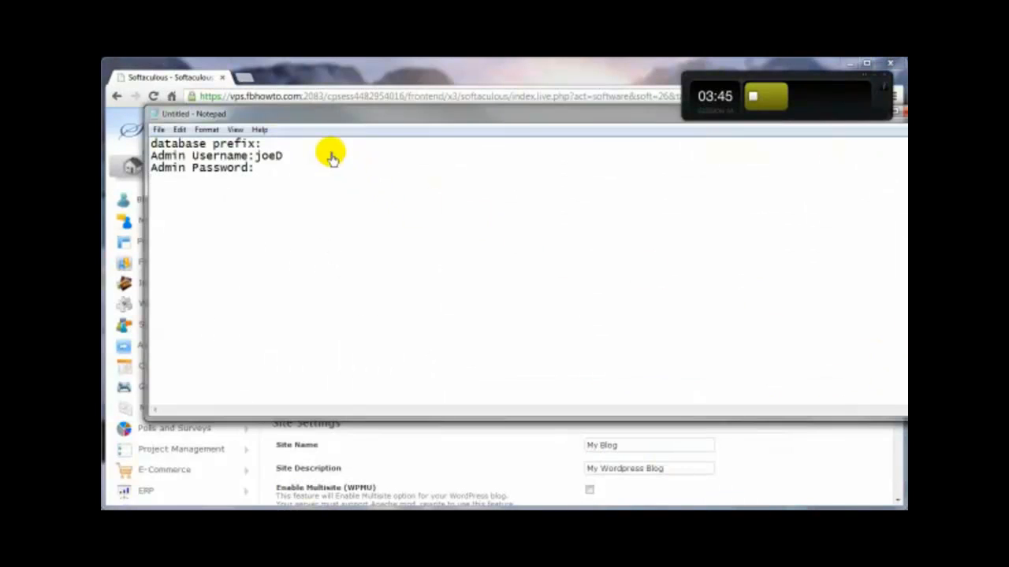
right_click(267, 149)
left_click(308, 196)
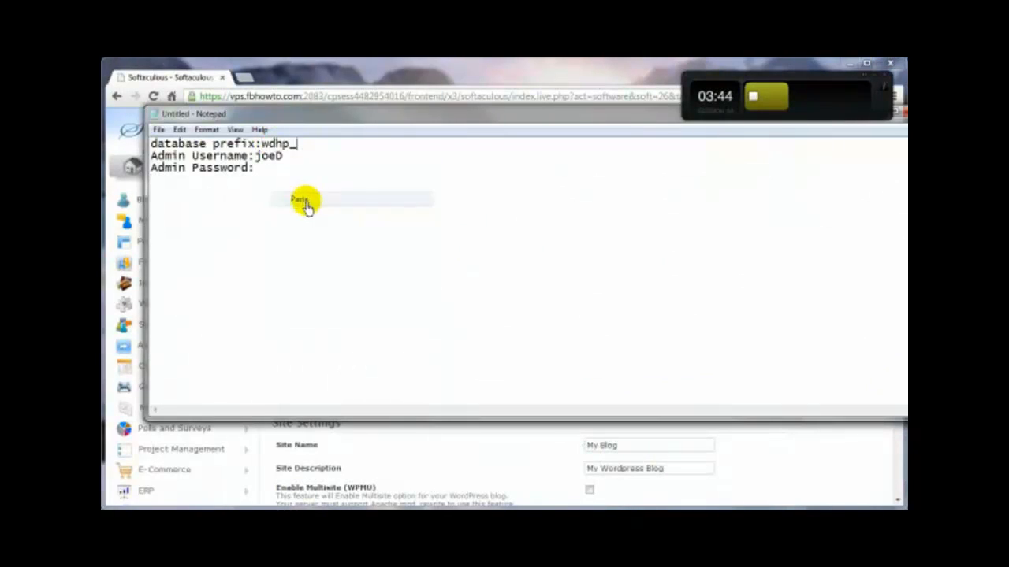
left_click(432, 461)
scroll(473, 435, "down", 3)
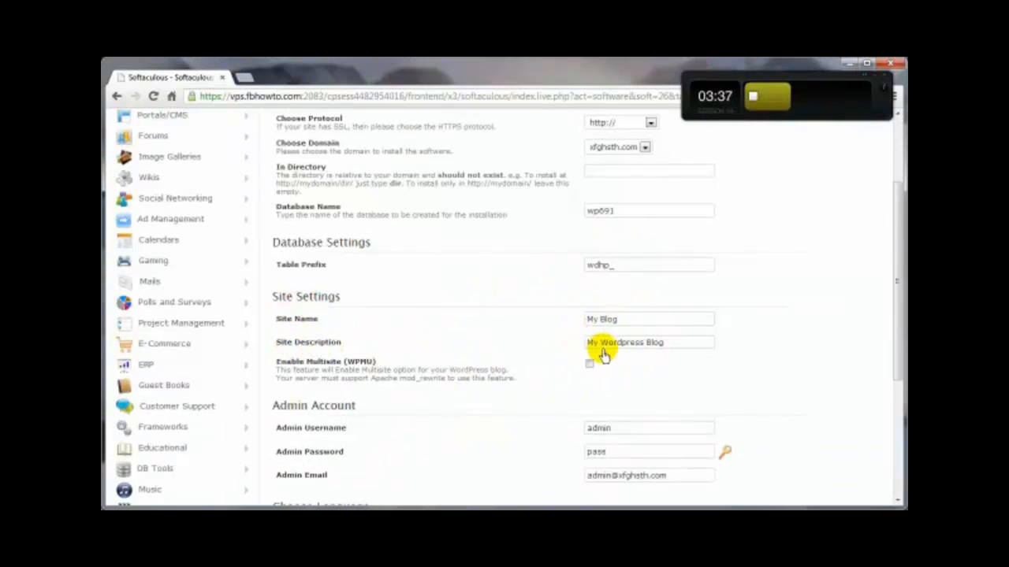
Step: Replace the default 'admin' username and select the default admin password for replacement
left_click(645, 344)
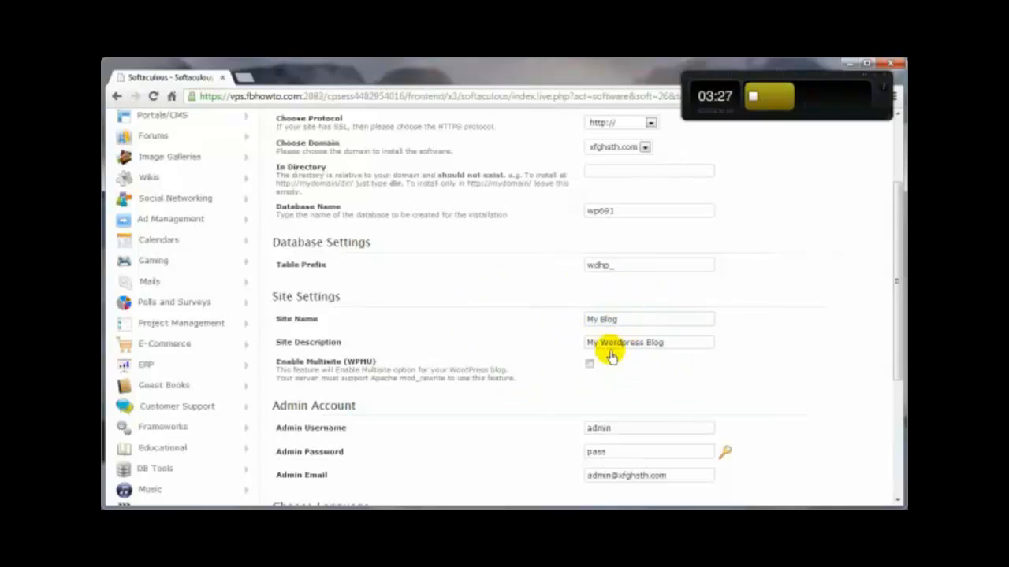
scroll(379, 441, "down", 2)
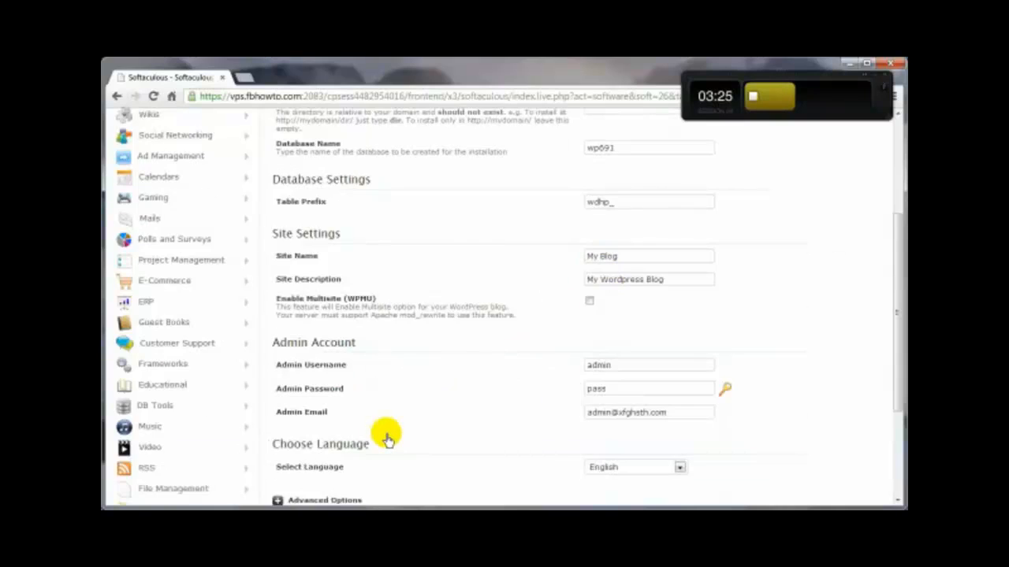
left_click(621, 306)
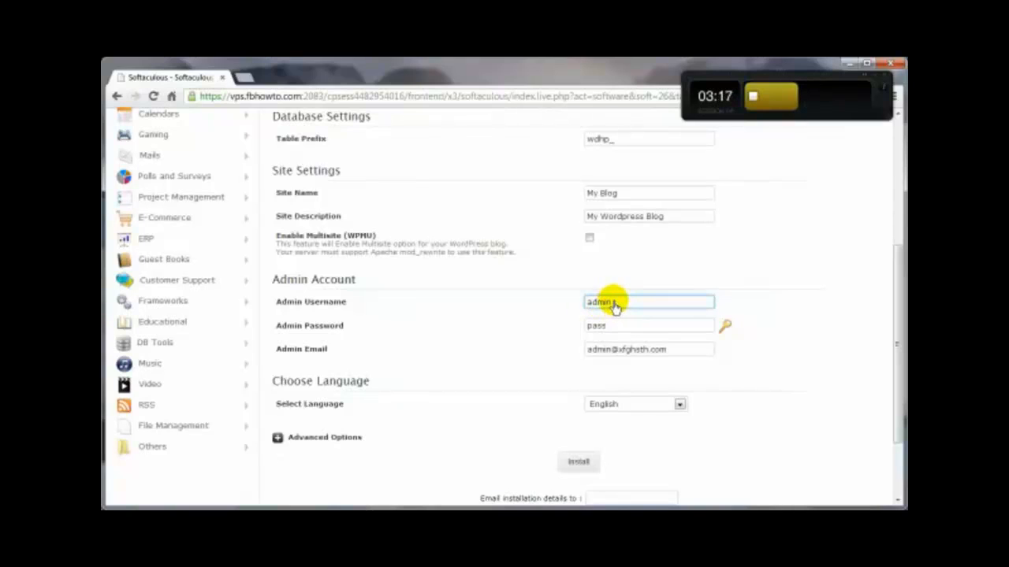
left_click_drag(615, 307, 570, 302)
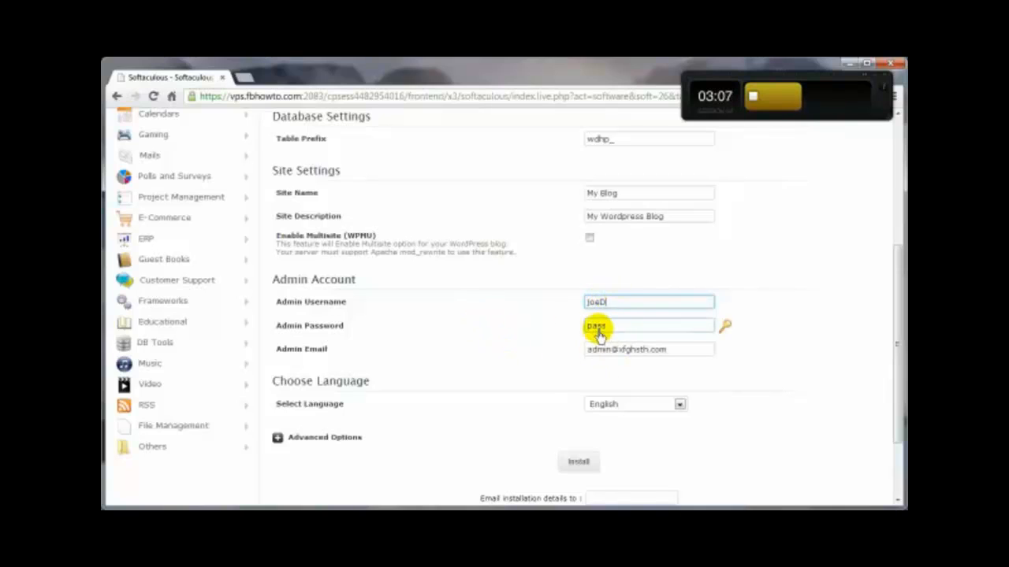
left_click_drag(604, 331, 564, 339)
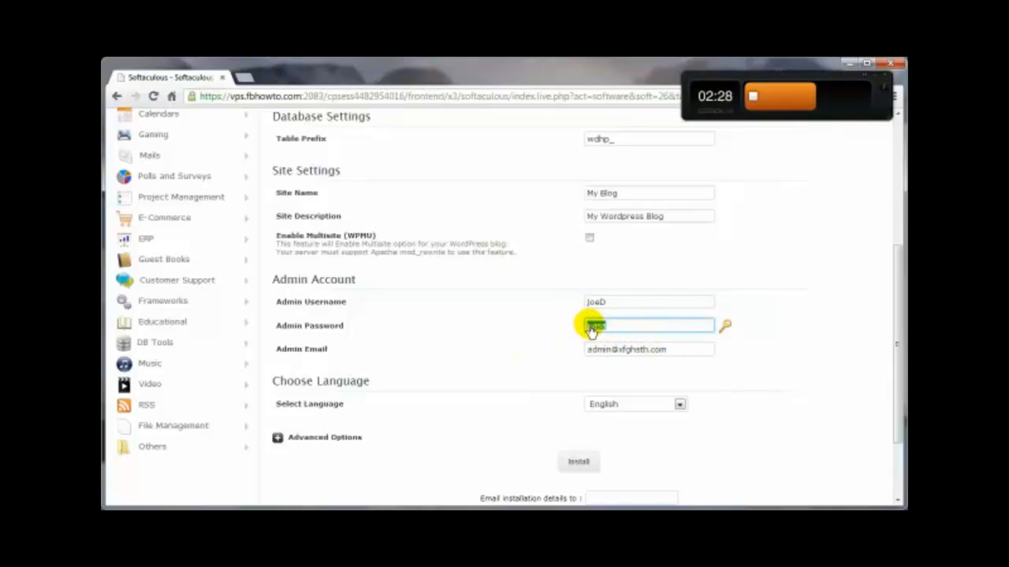
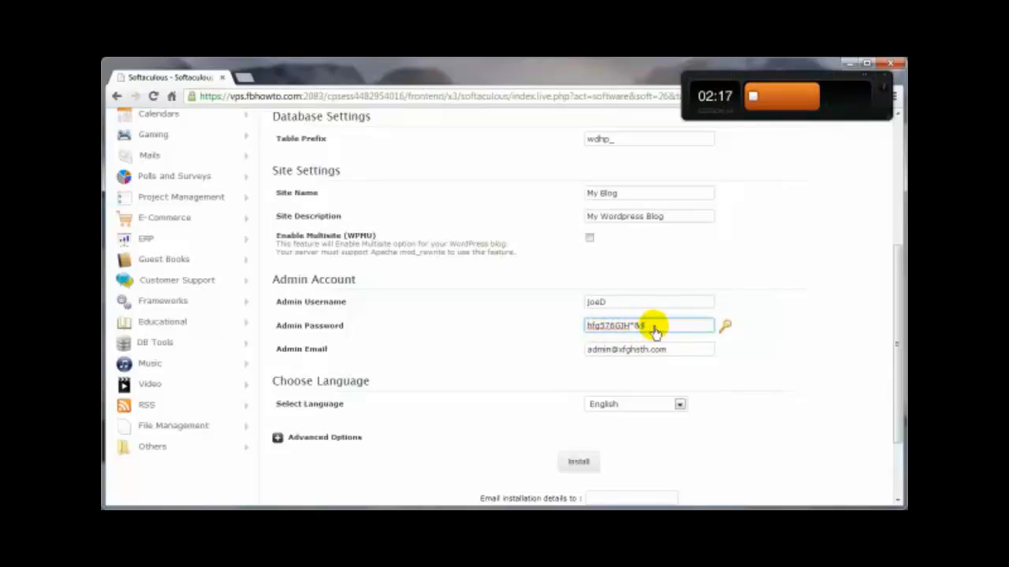
Step: Type a strong admin password and paste it into the Notepad notes after 'Admin Password:'
left_click_drag(653, 329, 581, 332)
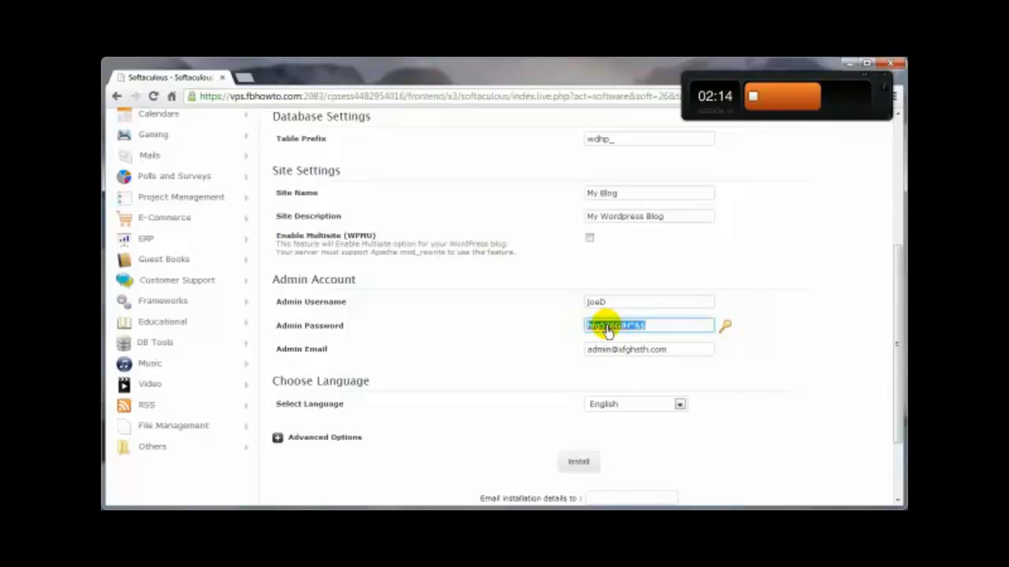
right_click(606, 327)
left_click(636, 379)
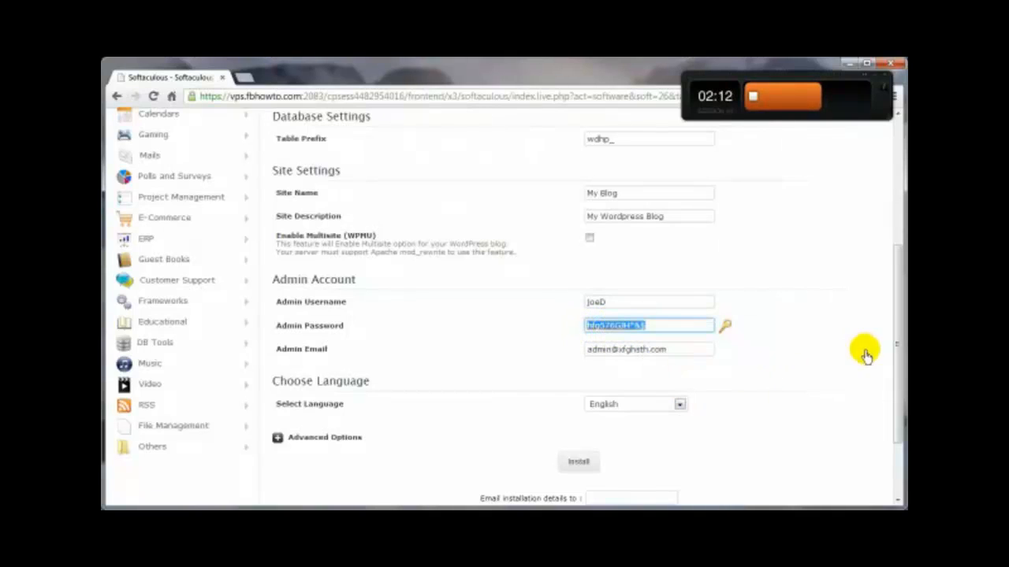
key("alt+Tab")
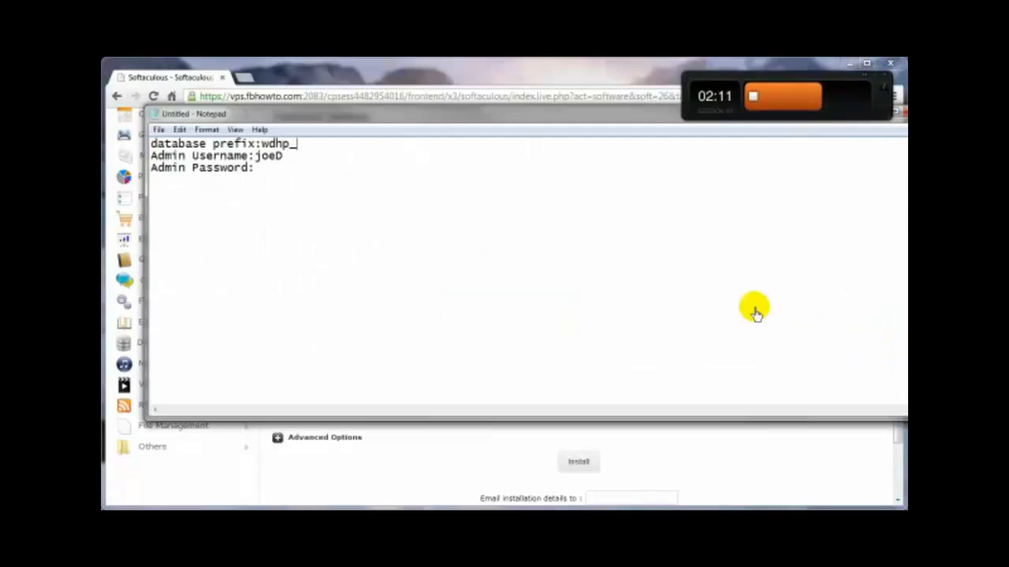
left_click(265, 170)
right_click(269, 172)
left_click(295, 224)
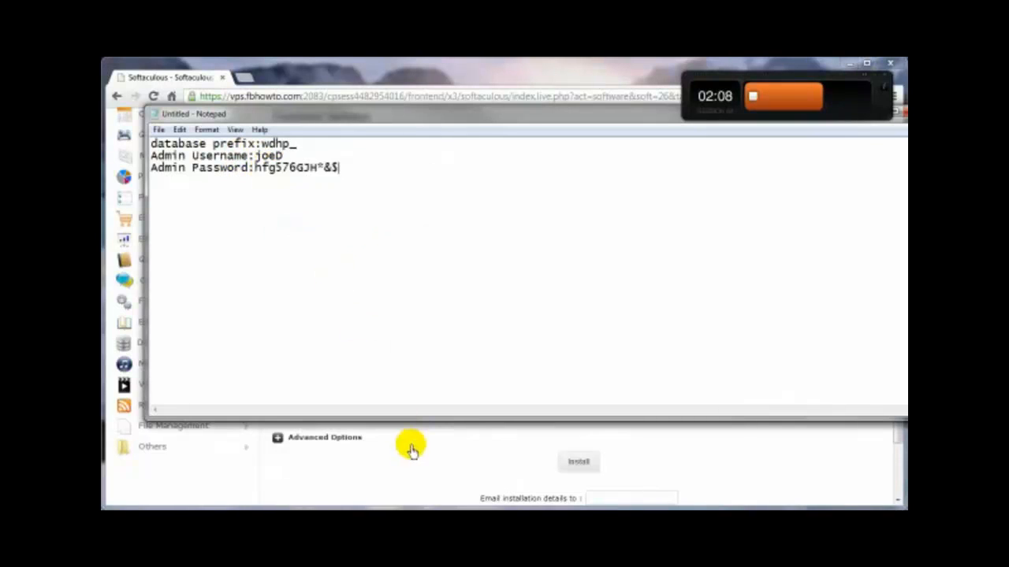
left_click(416, 473)
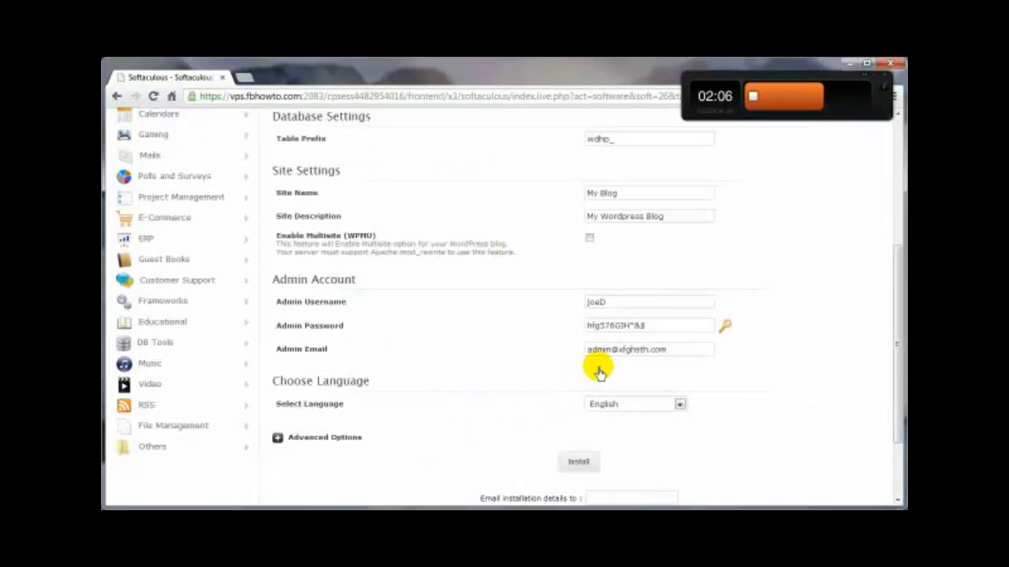
Step: Check the admin e-mail, toggle Advanced Options, and launch the WordPress installation
left_click(667, 354)
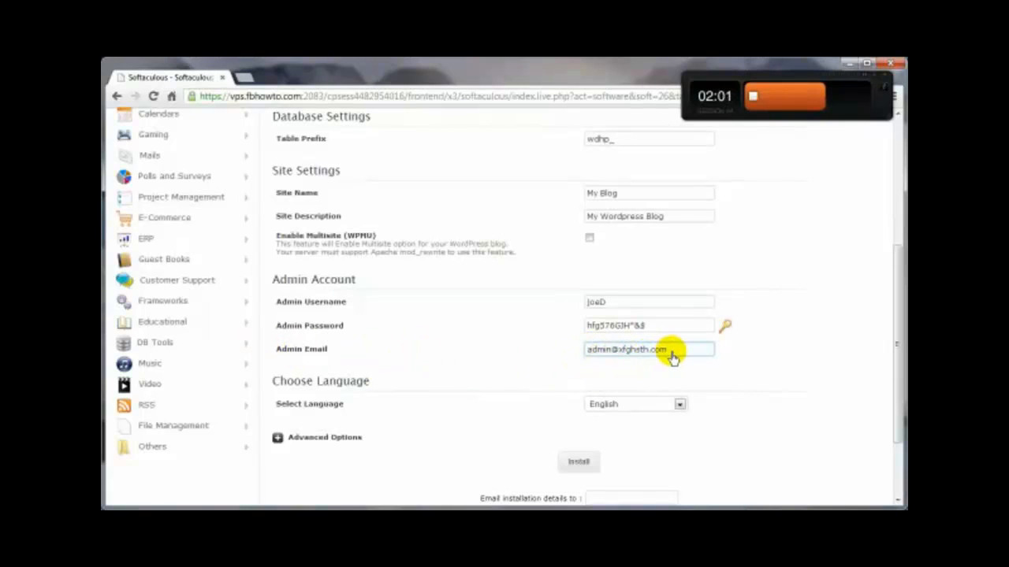
left_click(655, 367)
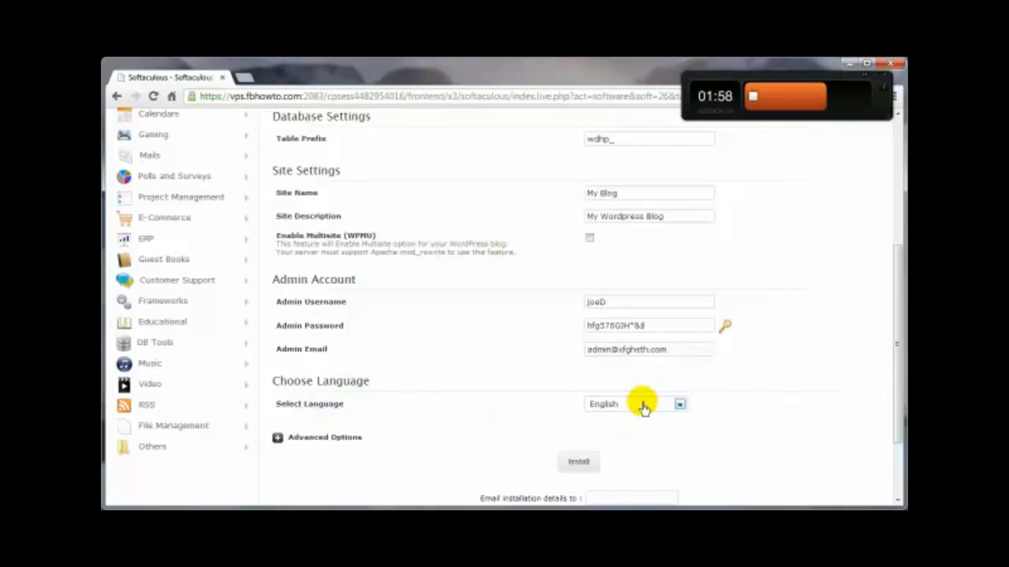
left_click(286, 442)
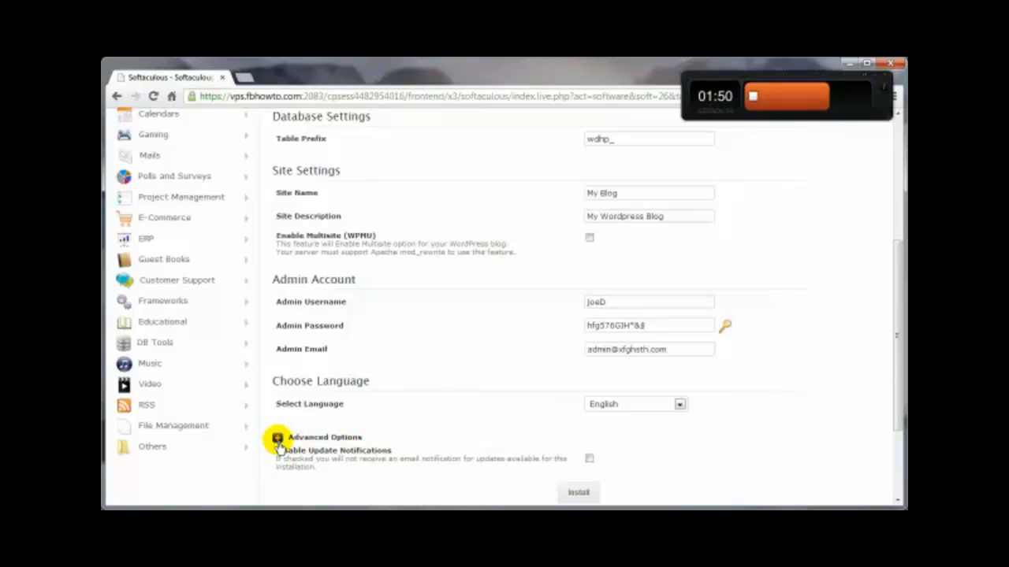
left_click(278, 439)
left_click(582, 468)
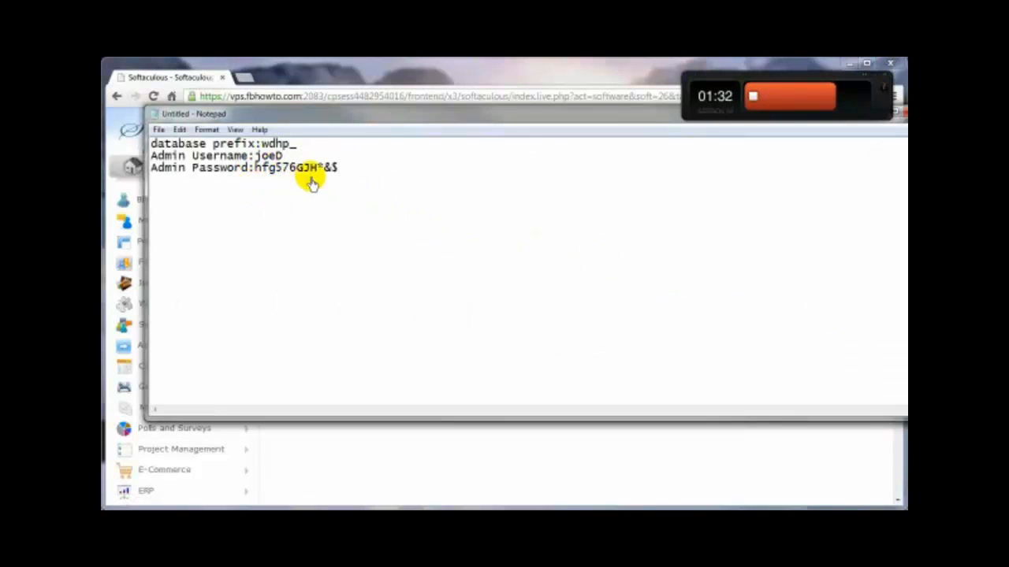
left_click(804, 445)
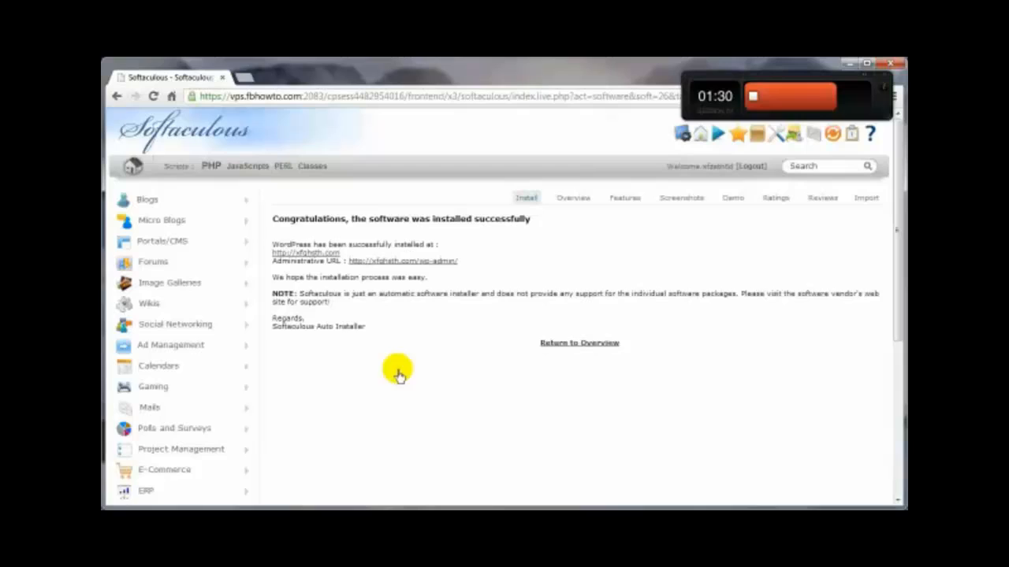
left_click(305, 253)
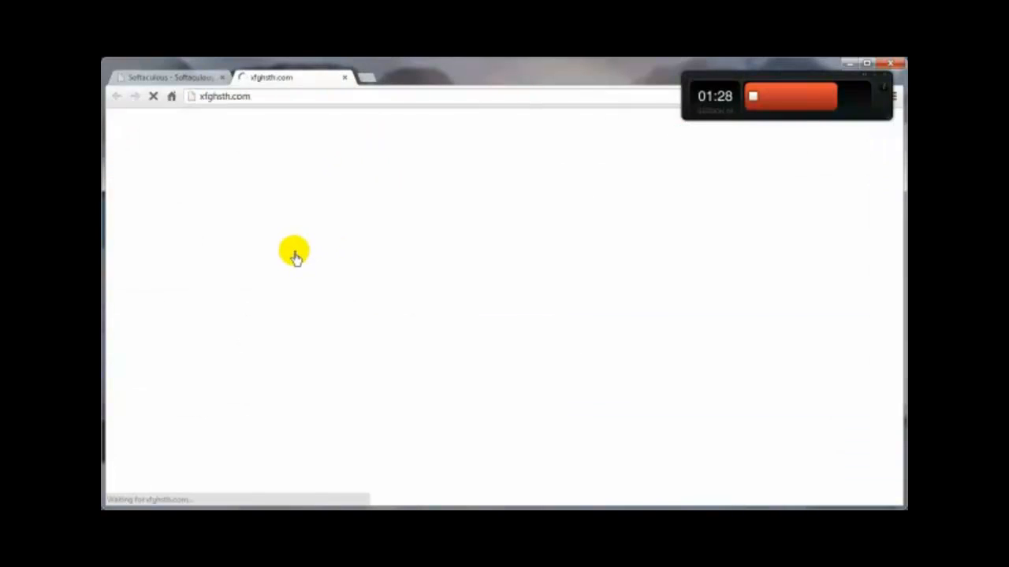